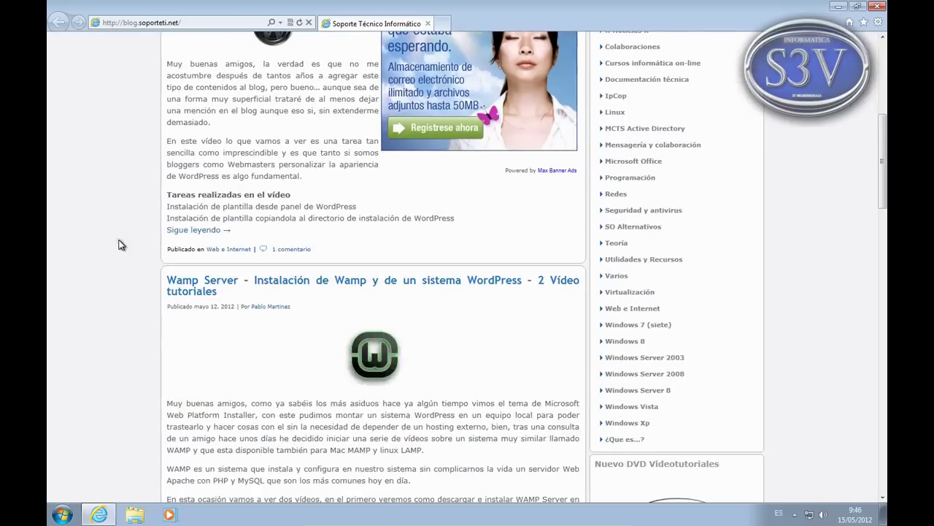
- Look through the WordPress and Wamp Server posts on the Soporte Tecnico Informatico blog's home page
scroll(120, 243, "up", 2)
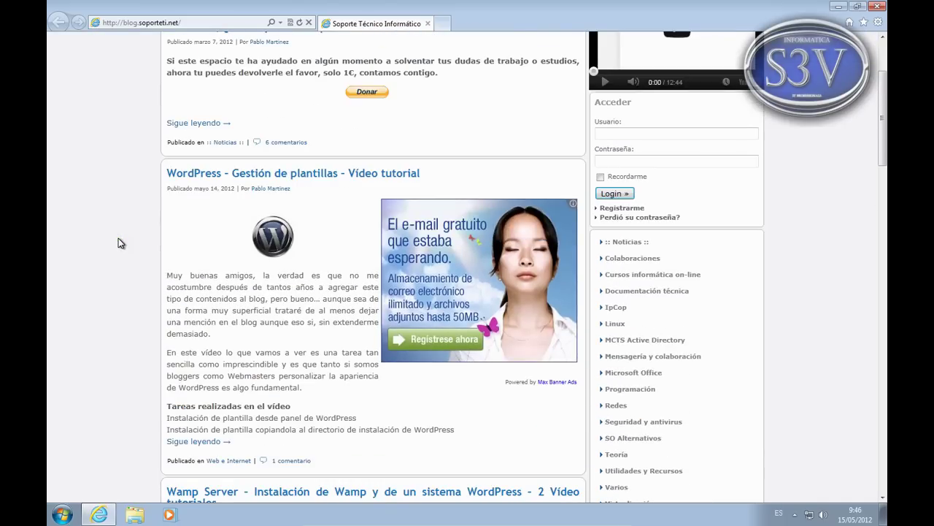
scroll(118, 238, "down", 2)
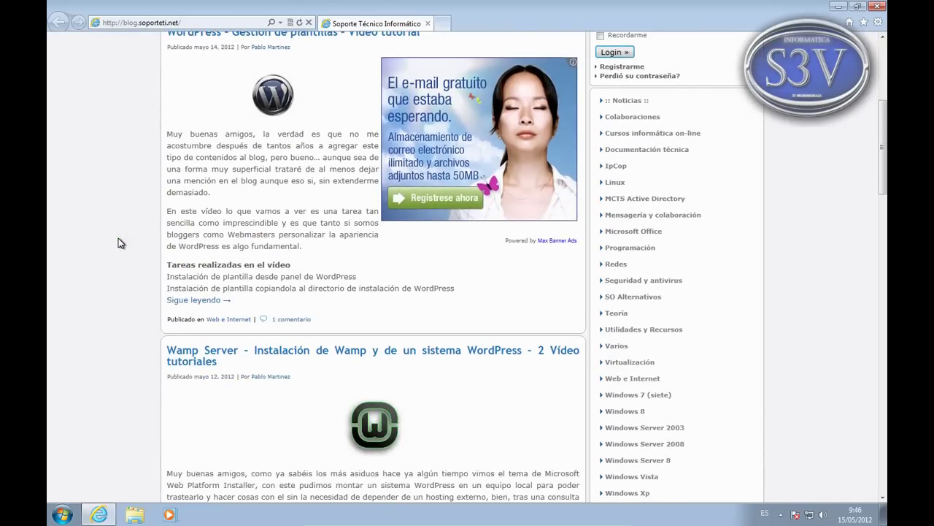
scroll(118, 238, "up", 2)
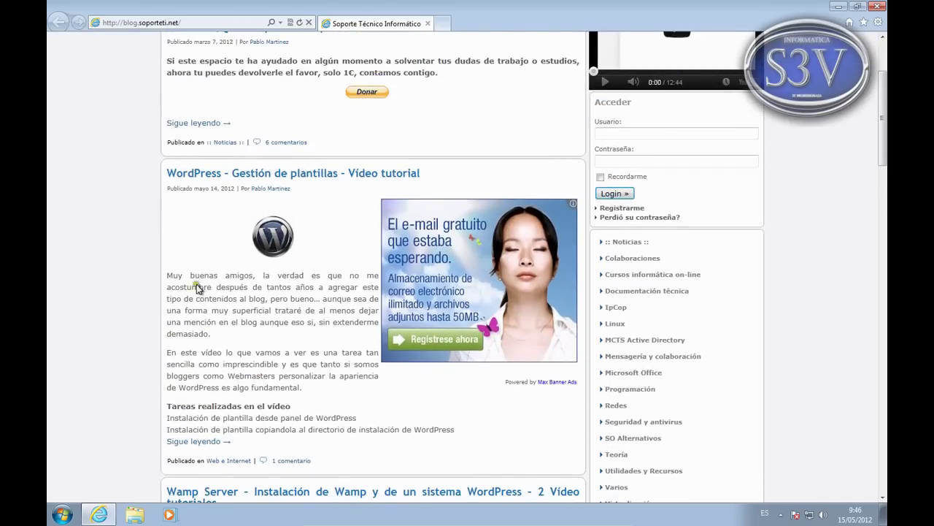
scroll(231, 257, "down", 3)
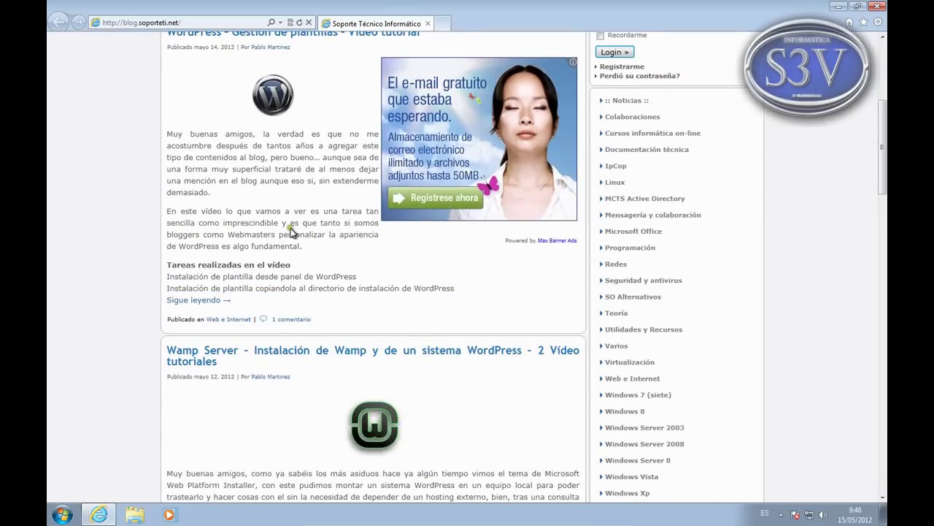
scroll(290, 228, "up", 2)
scroll(244, 295, "down", 3)
scroll(244, 295, "up", 4)
scroll(244, 294, "down", 3)
scroll(244, 294, "down", 2)
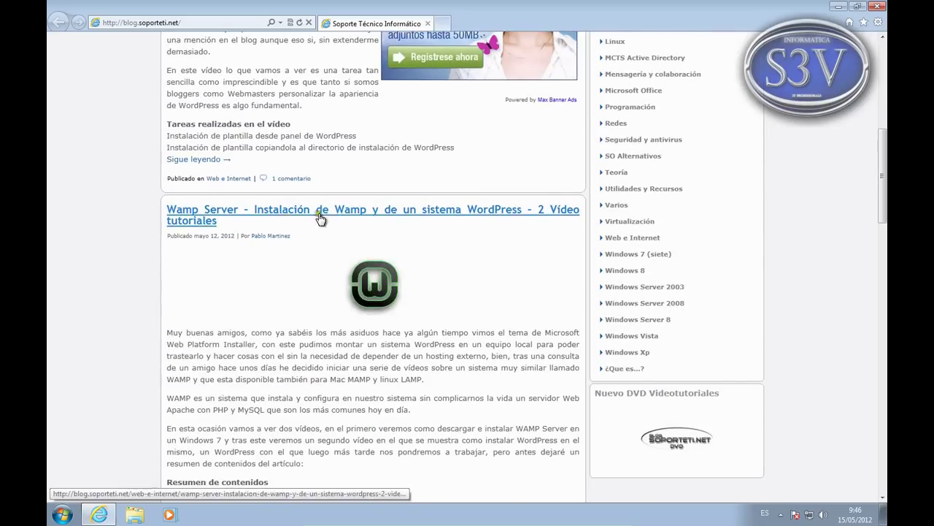
scroll(140, 263, "up", 5)
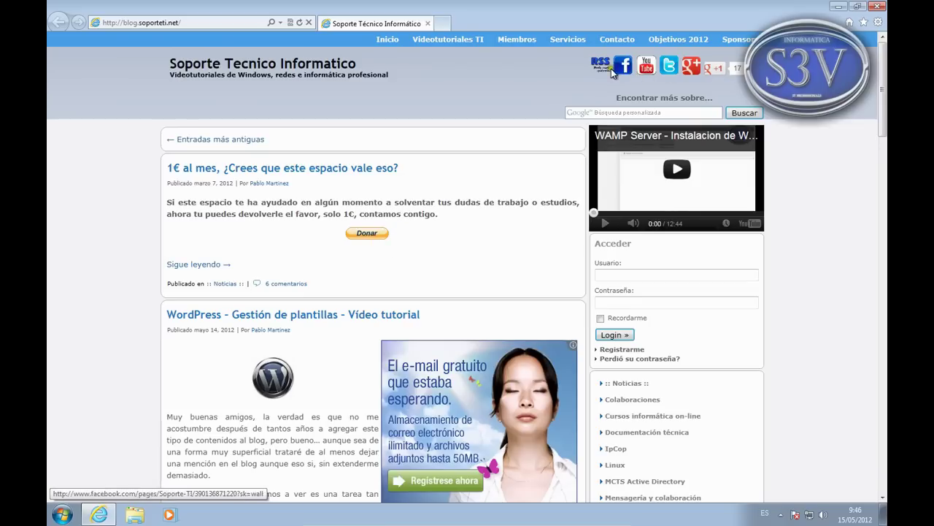
scroll(574, 151, "down", 4)
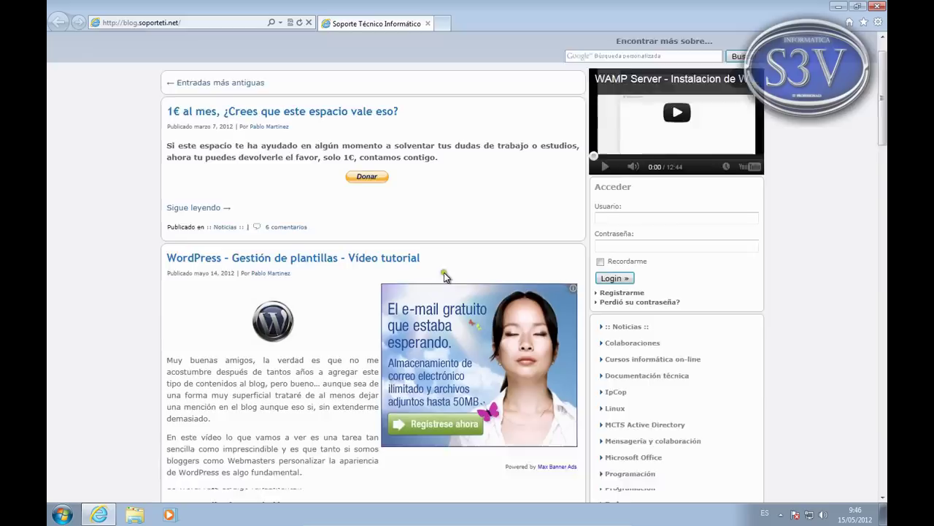
scroll(510, 219, "up", 4)
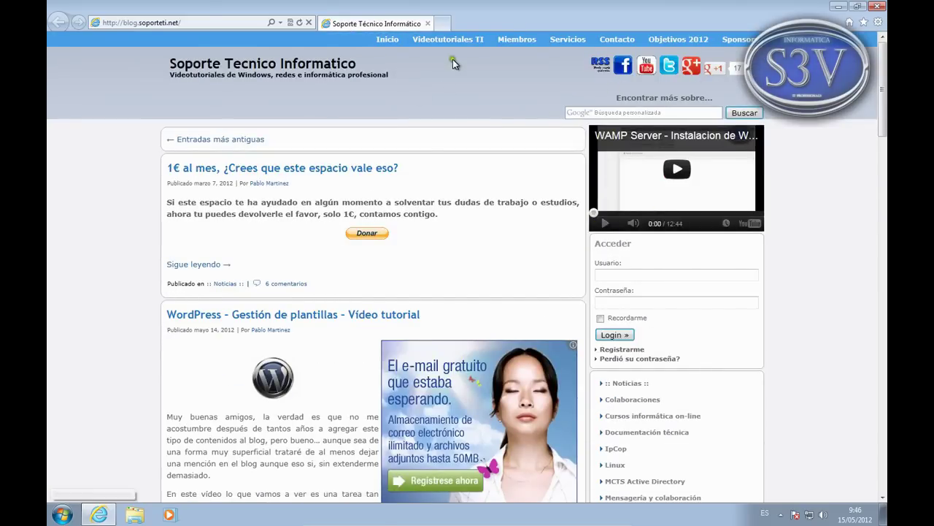
- Open the local WordPress test site at 127.0.0.1
left_click(220, 23)
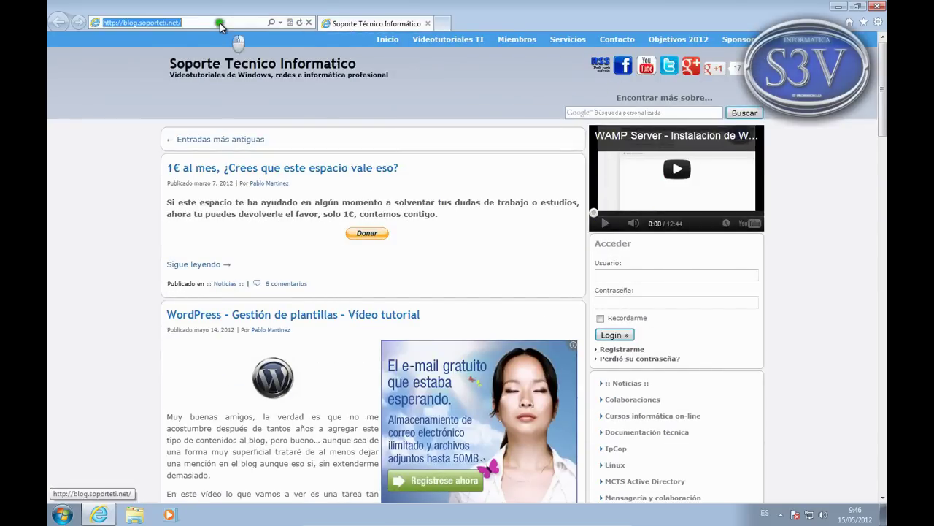
type("127.0.0.1/")
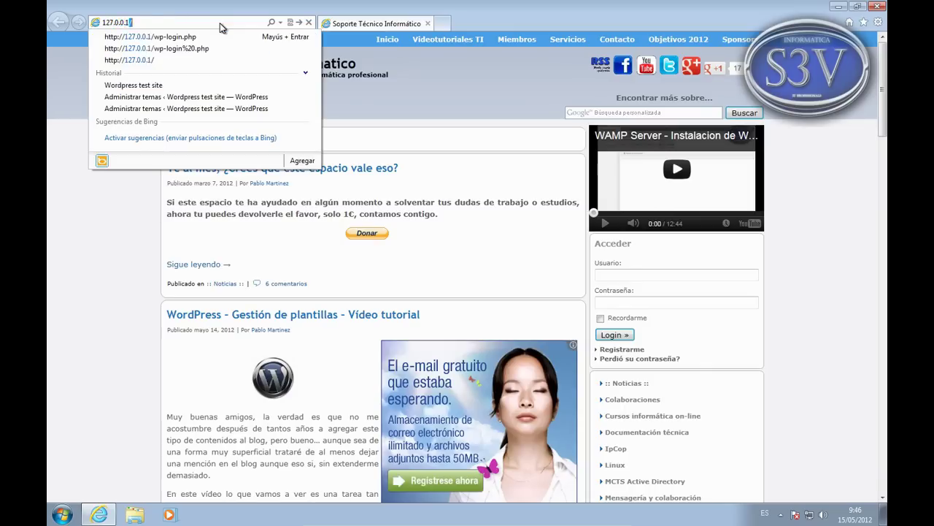
key("Return")
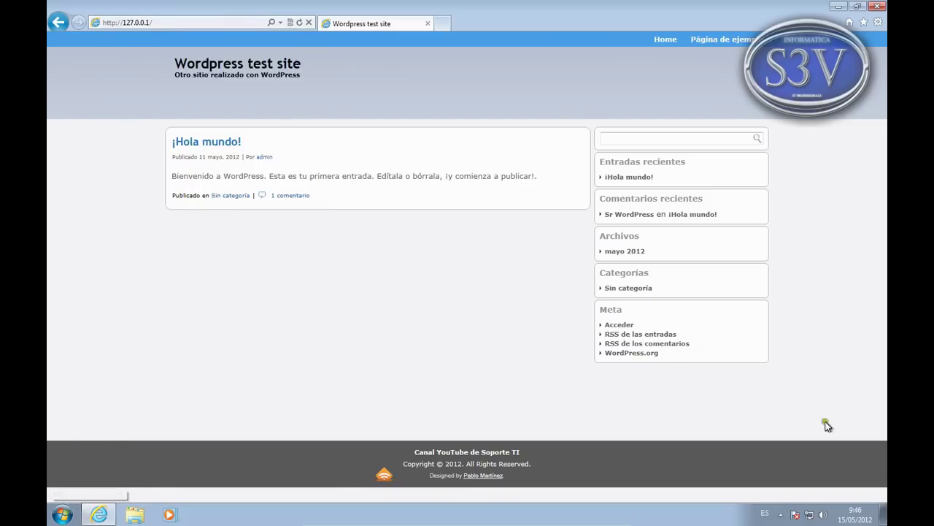
- Check the WampServer options among the hidden notification items, then dismiss them
left_click(781, 514)
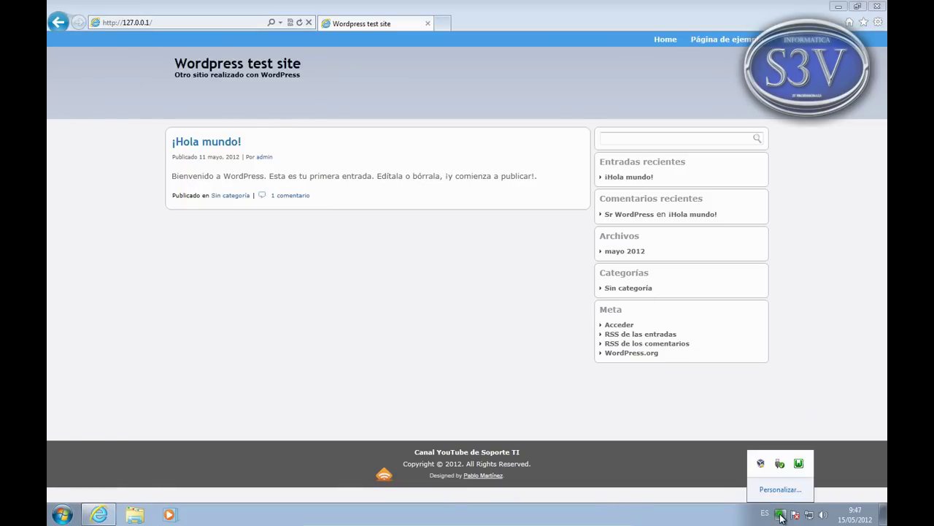
left_click(799, 463)
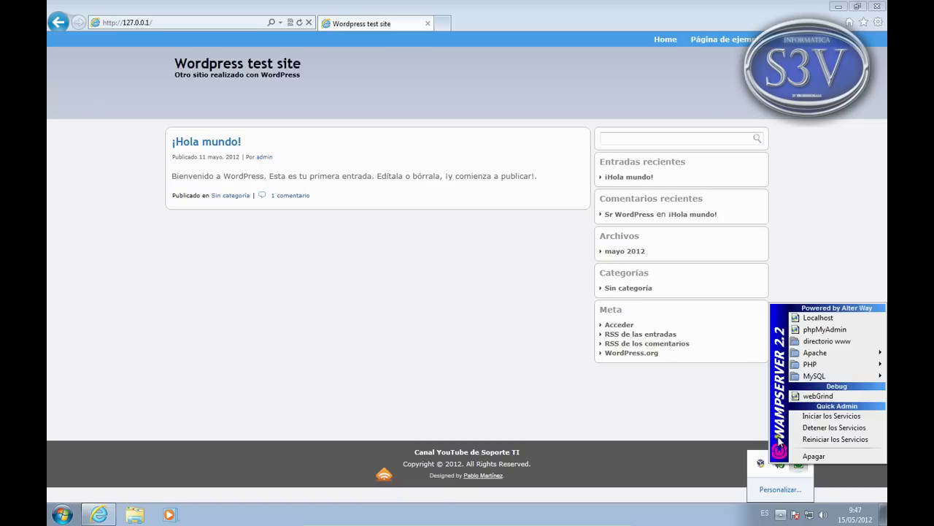
left_click(455, 303)
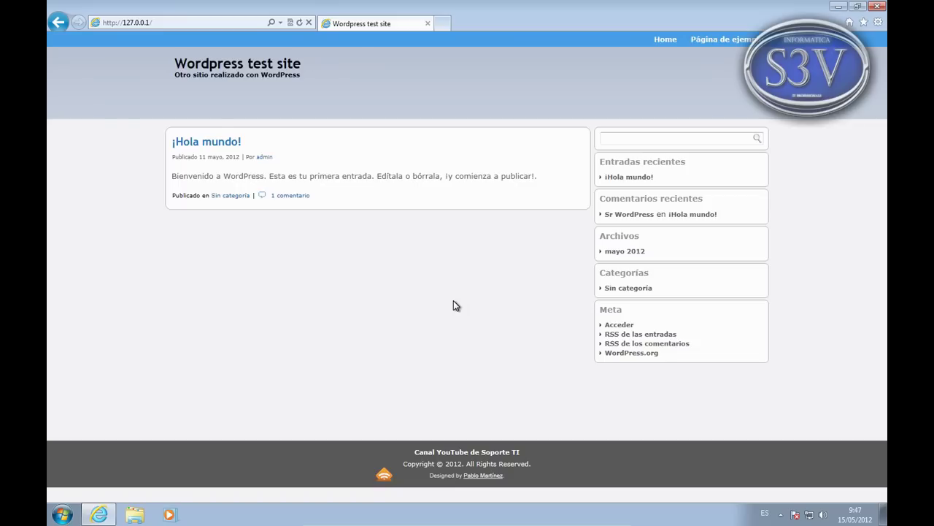
left_click(419, 312)
left_click(152, 513)
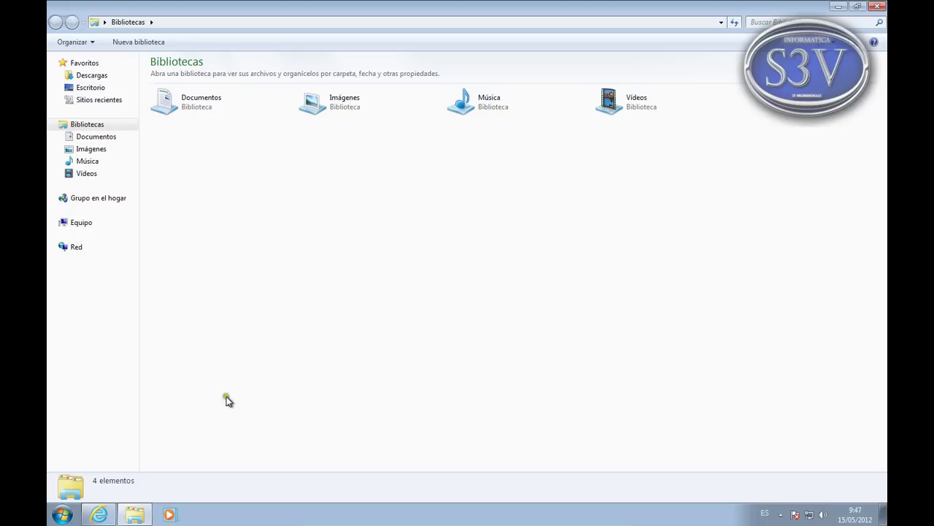
left_click(87, 517)
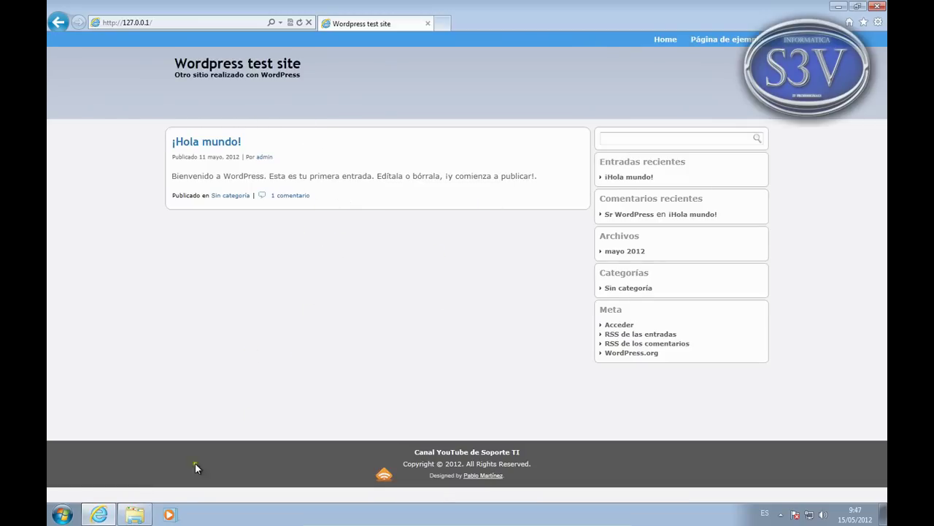
left_click(134, 515)
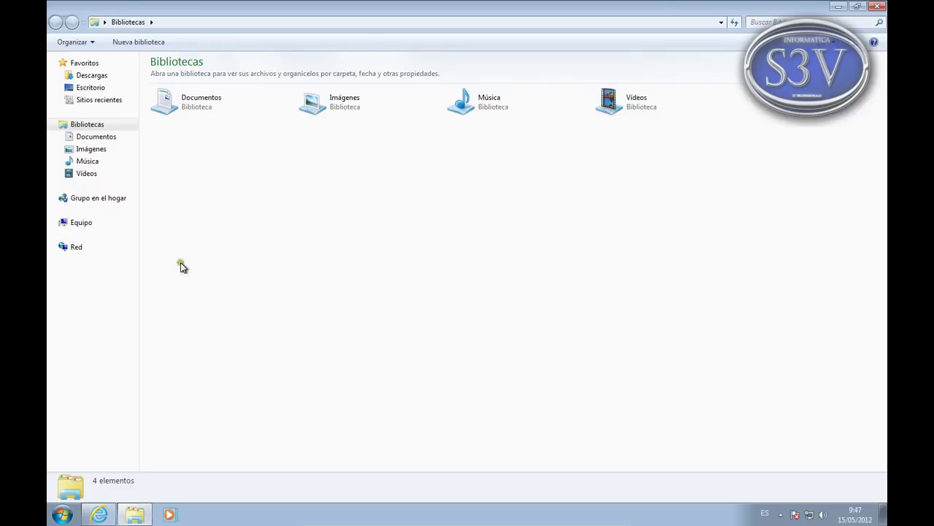
left_click(84, 225)
left_click(210, 79)
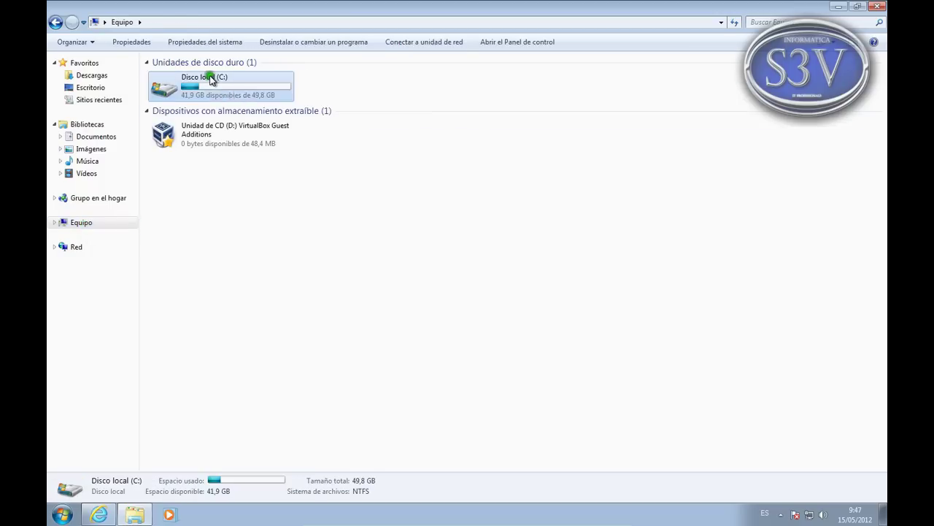
double_click(210, 79)
double_click(186, 115)
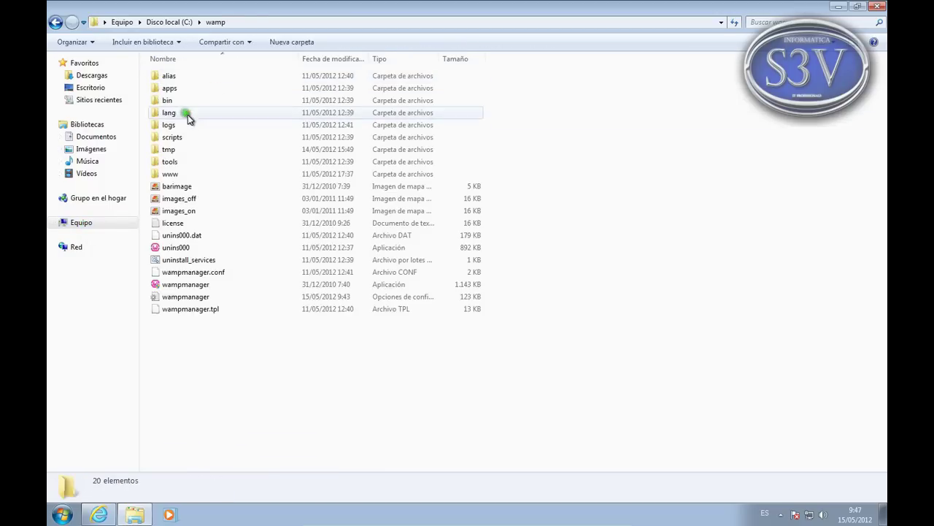
double_click(170, 175)
left_click_drag(212, 405, 188, 73)
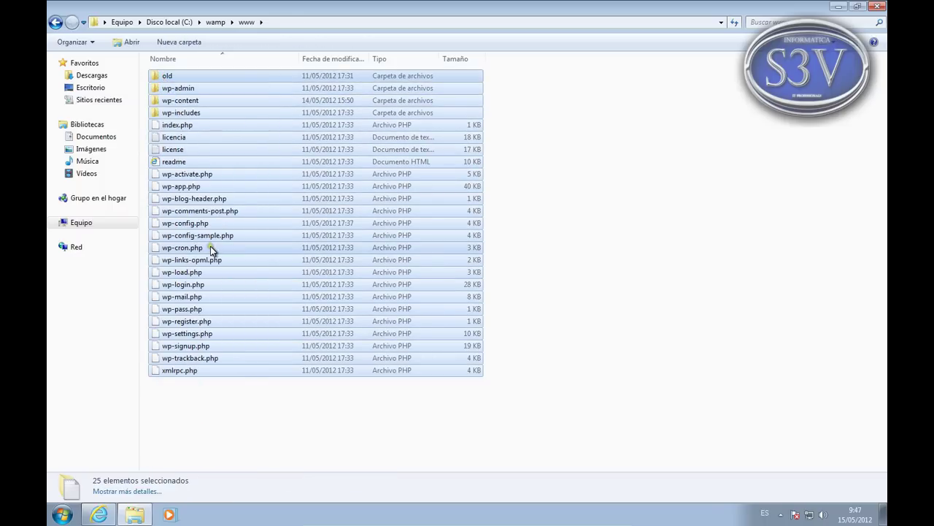
left_click(165, 76, "ctrl")
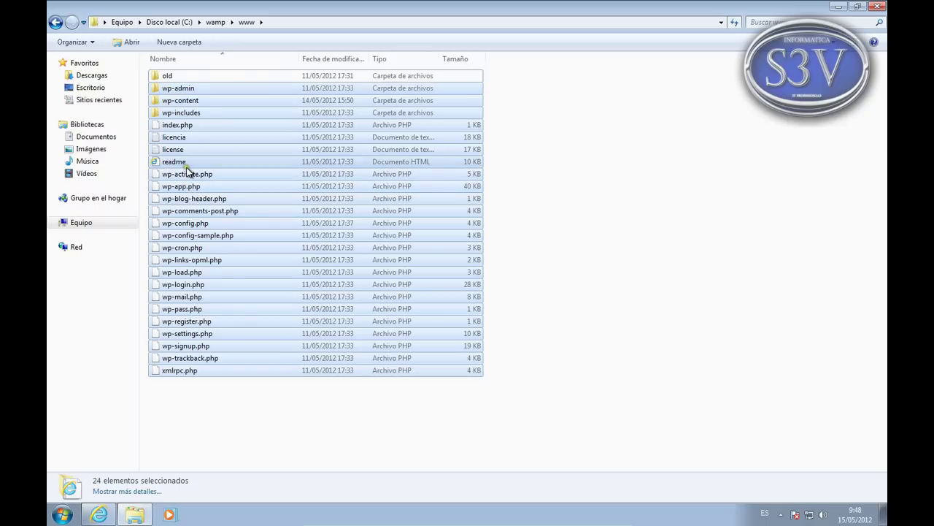
right_click(193, 221)
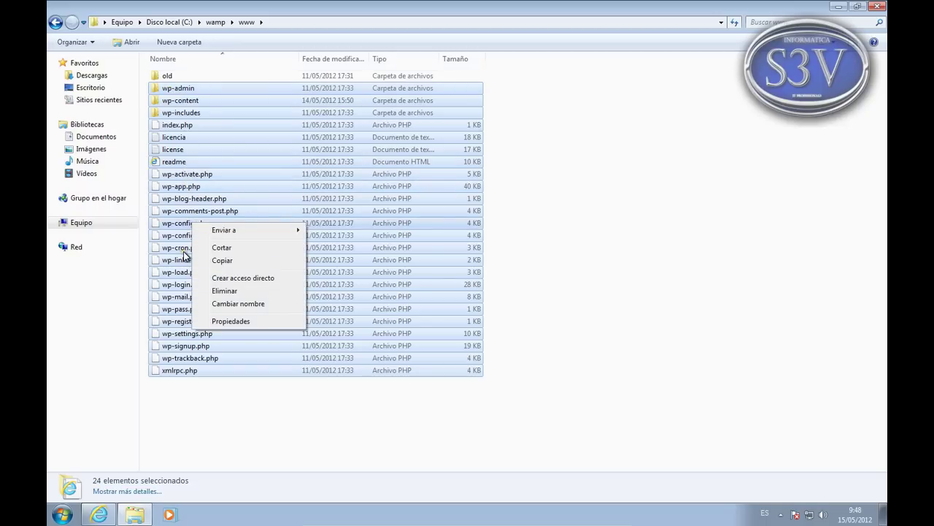
left_click(246, 451)
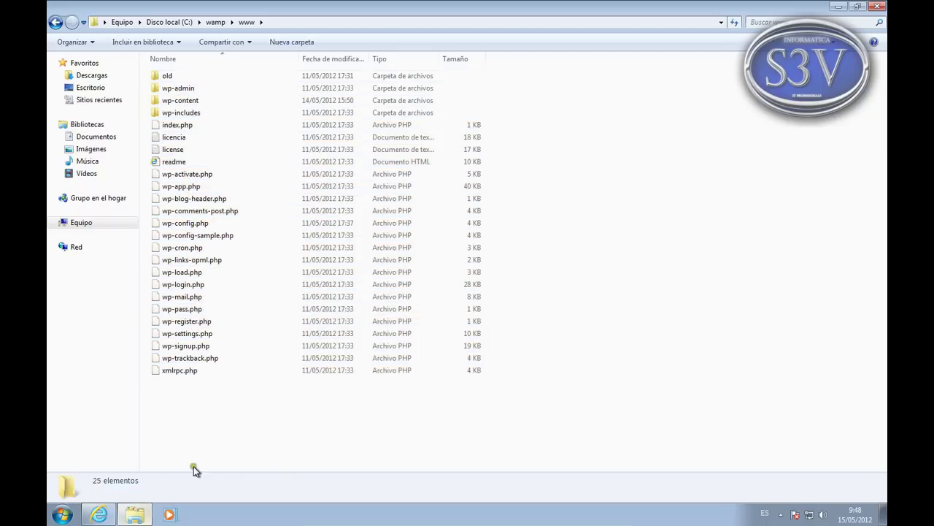
left_click(198, 311)
right_click(198, 314)
- Copy all WordPress files and folders in www, from wp-admin to xmlrpc.php, leaving out the old folder
left_click_drag(251, 412, 164, 89)
right_click(164, 89)
left_click(204, 125)
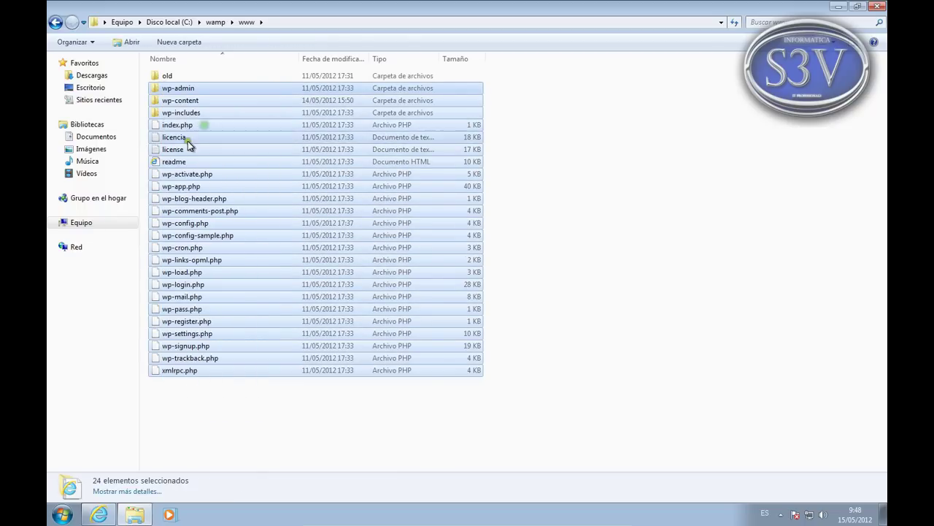
- Create a folder named CS_Wordpress in the Documents library
left_click(113, 137)
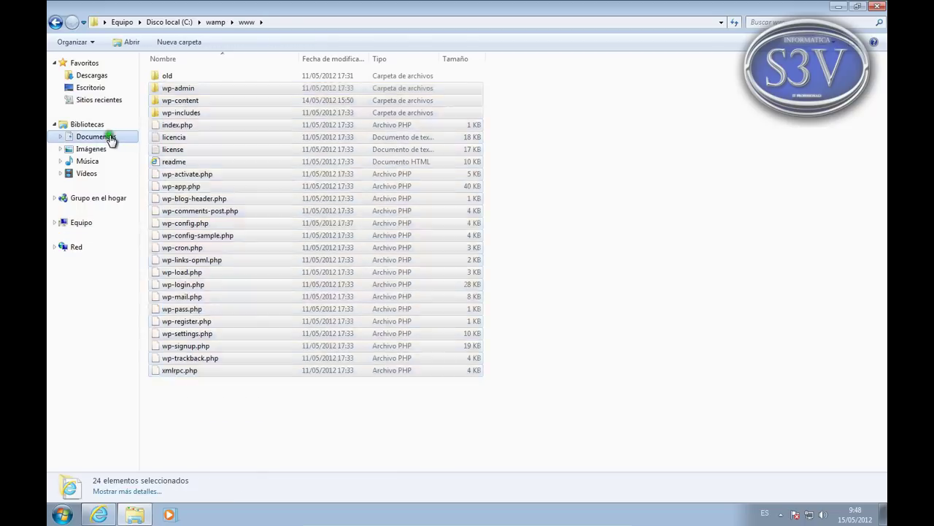
right_click(216, 208)
left_click(267, 333)
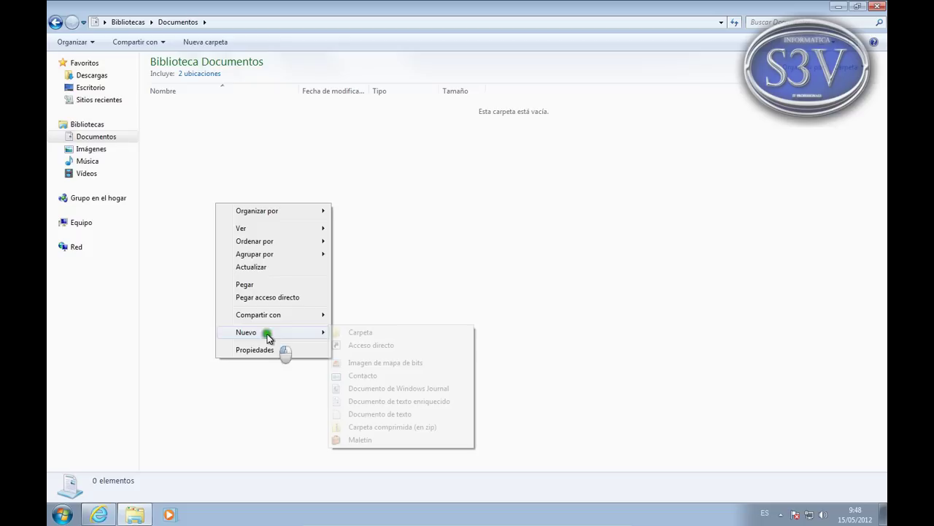
left_click(362, 332)
type("CS")
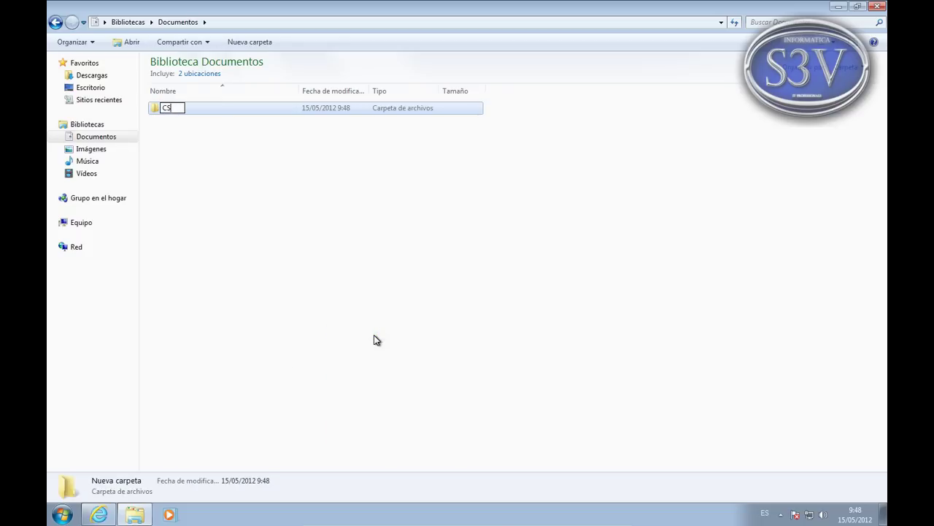
type("_Wordpress_")
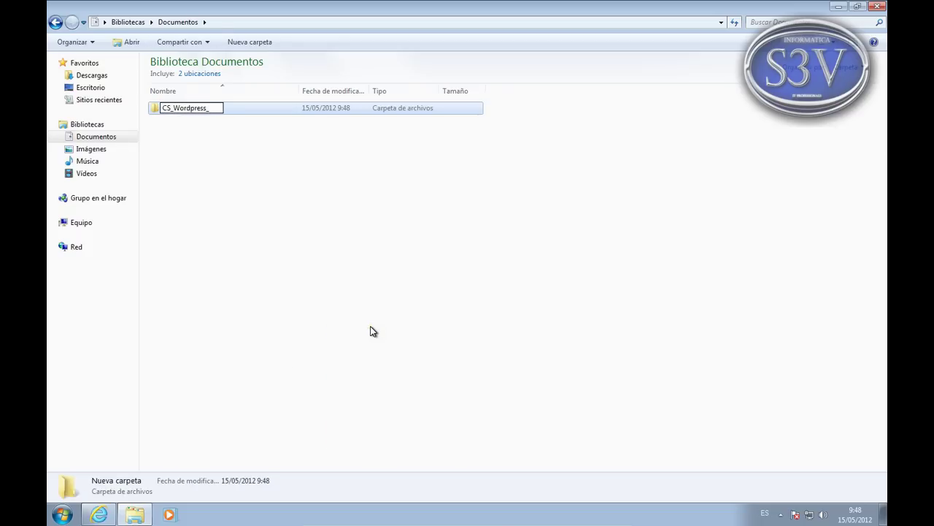
key("Return")
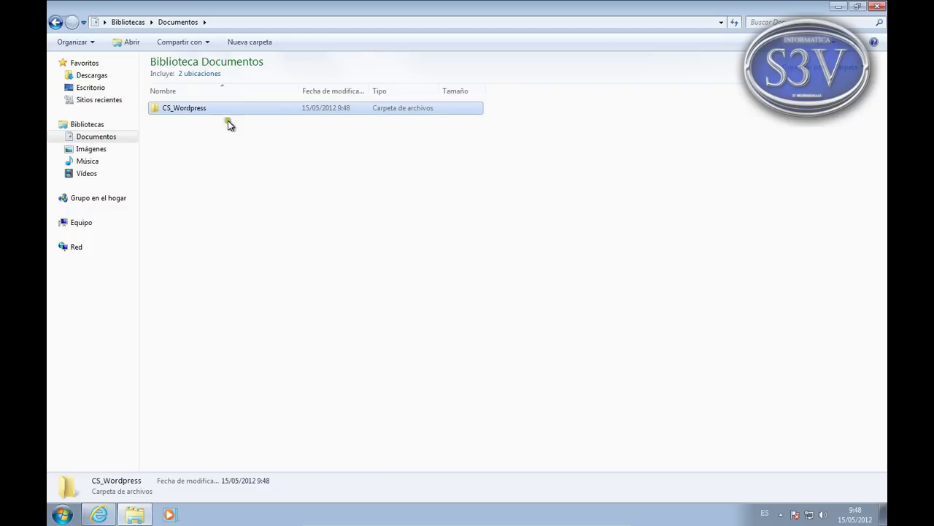
- Paste the copied WordPress files into the CS_Wordpress folder
double_click(188, 108)
right_click(207, 149)
left_click(246, 230)
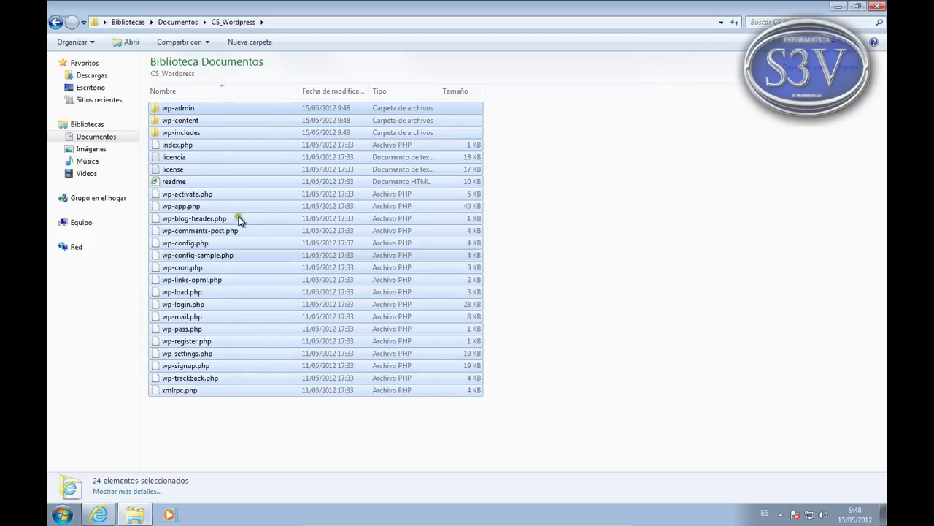
- Check the combined size and number of all files in CS_Wordpress through their properties
left_click(212, 432)
left_click_drag(256, 423, 167, 110)
right_click(183, 182)
left_click(252, 299)
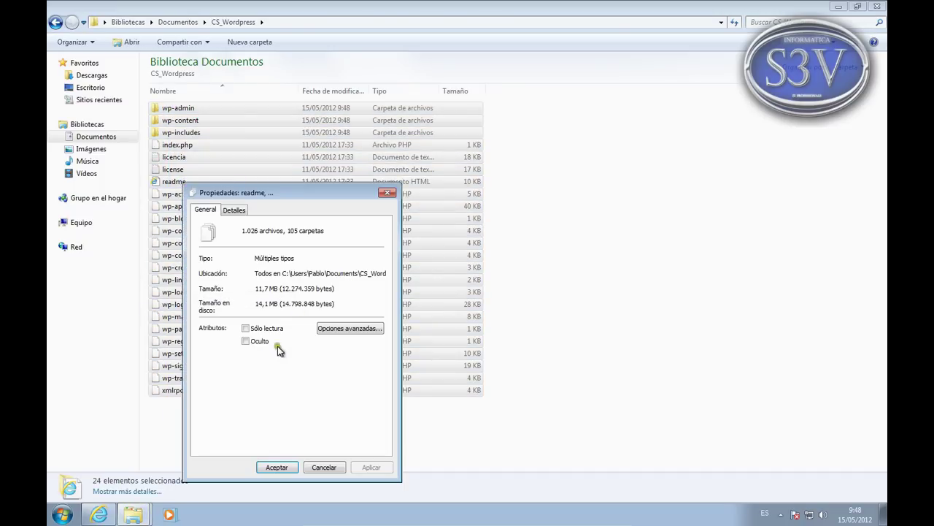
left_click(324, 467)
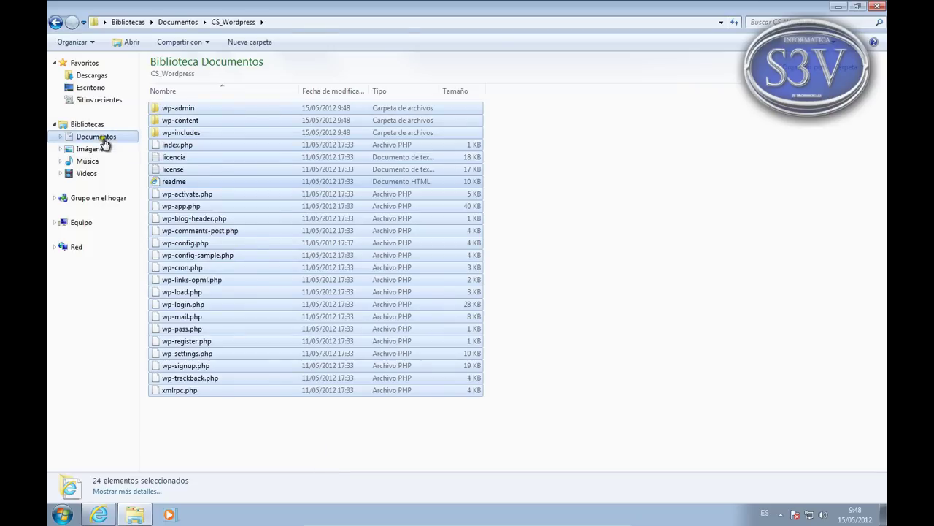
- Deselect the files in CS_Wordpress and close the folder window to return to the WordPress test site
right_click(179, 231)
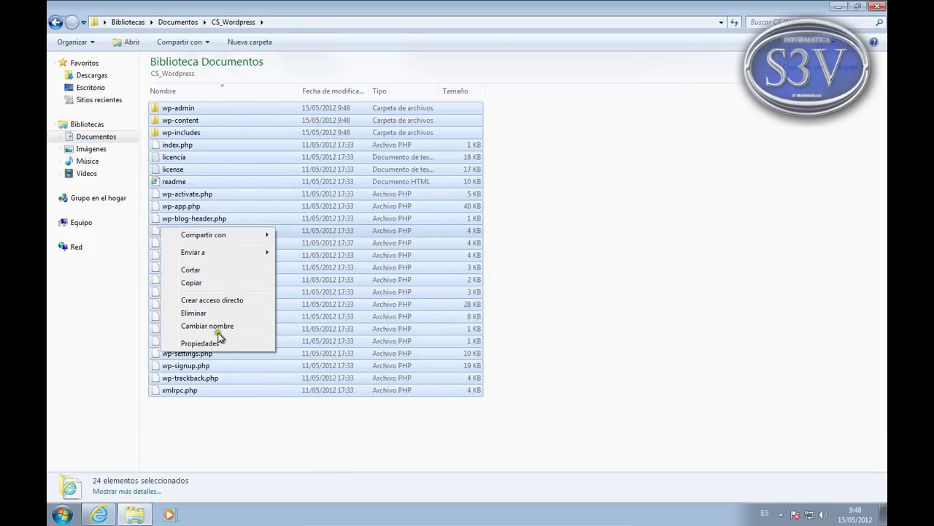
left_click(230, 412)
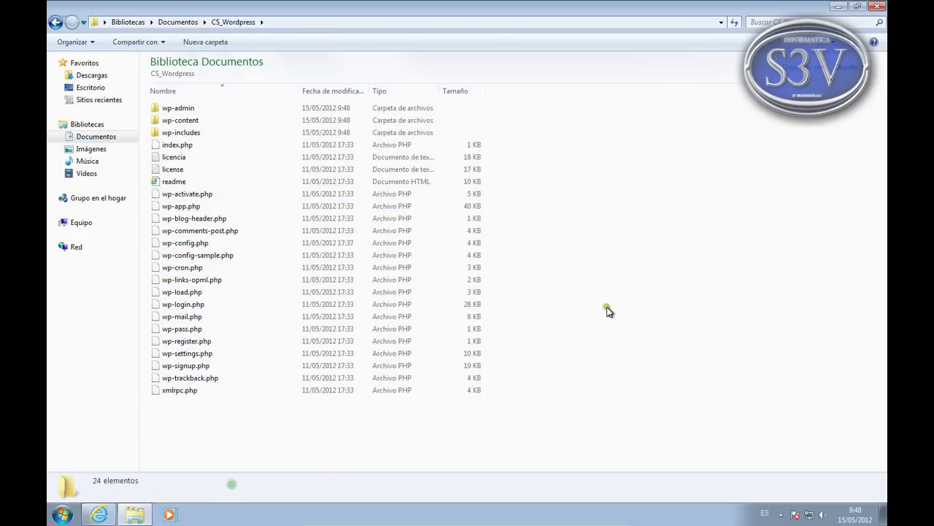
left_click(879, 8)
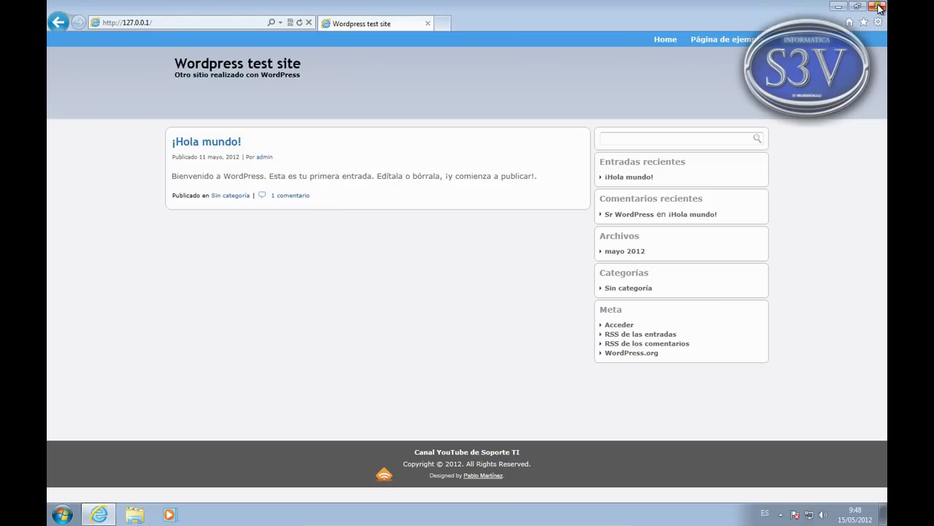
- Close the test site, open phpMyAdmin from WampServer and show the tables of the wordpress database
left_click(879, 9)
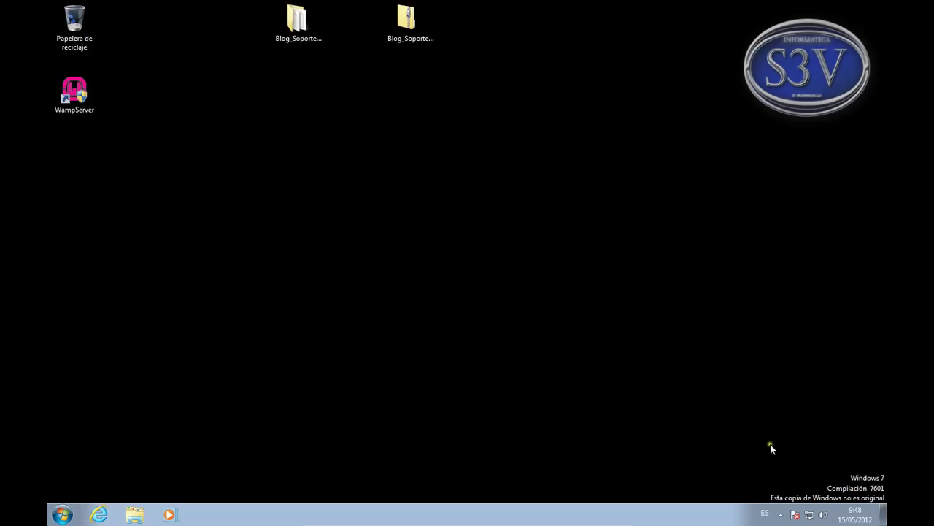
left_click(780, 514)
left_click(799, 463)
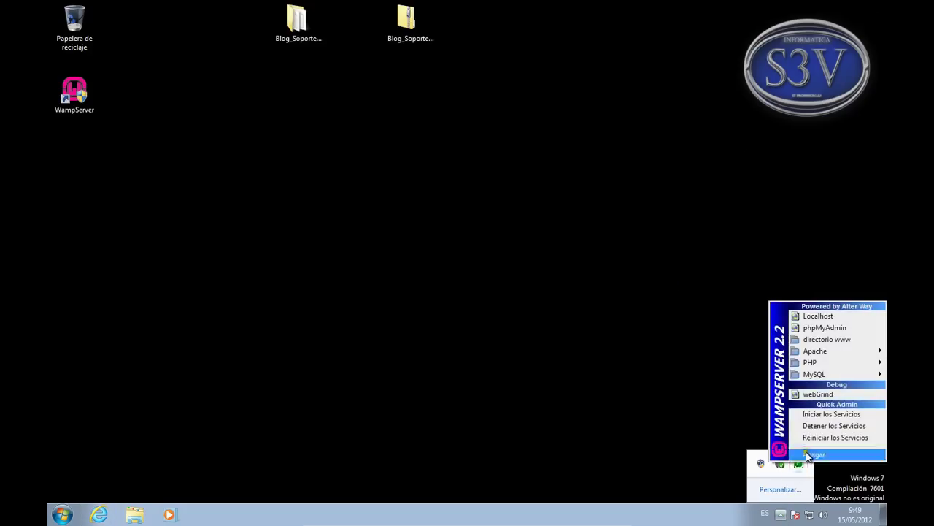
left_click(831, 327)
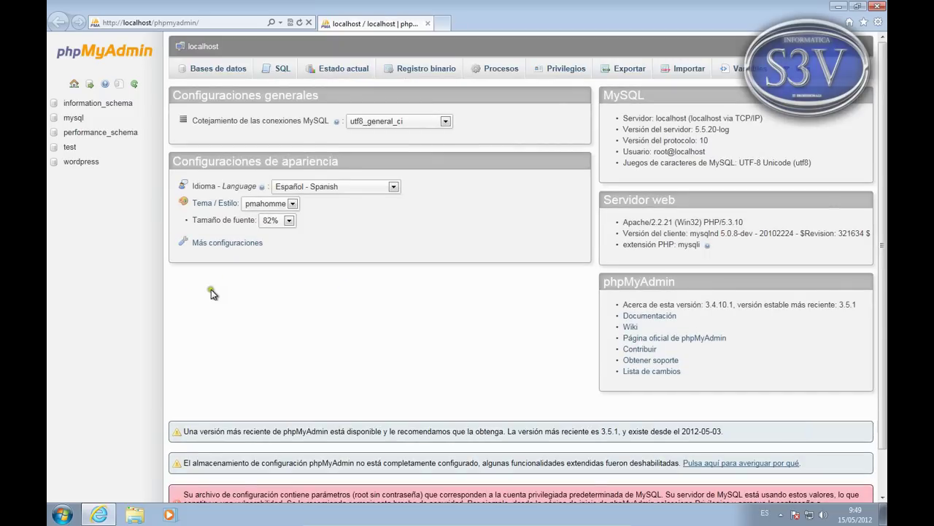
left_click(76, 162)
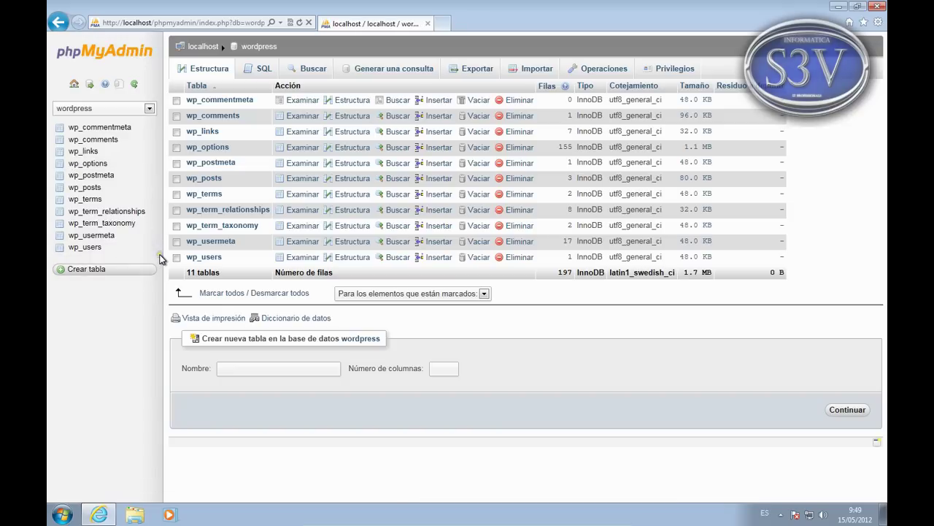
- Export the wordpress database with the quick method in SQL format and save the wordpress.sql file
left_click(471, 73)
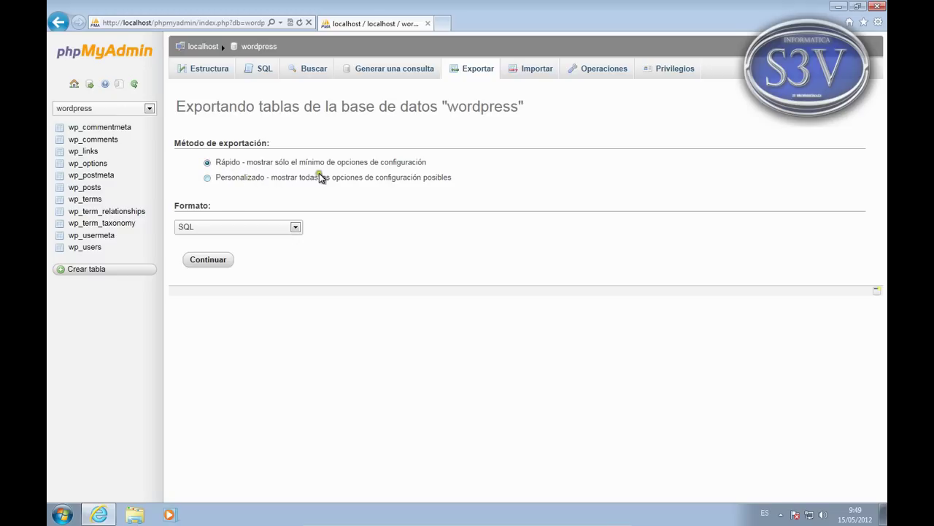
left_click(270, 227)
left_click(275, 230)
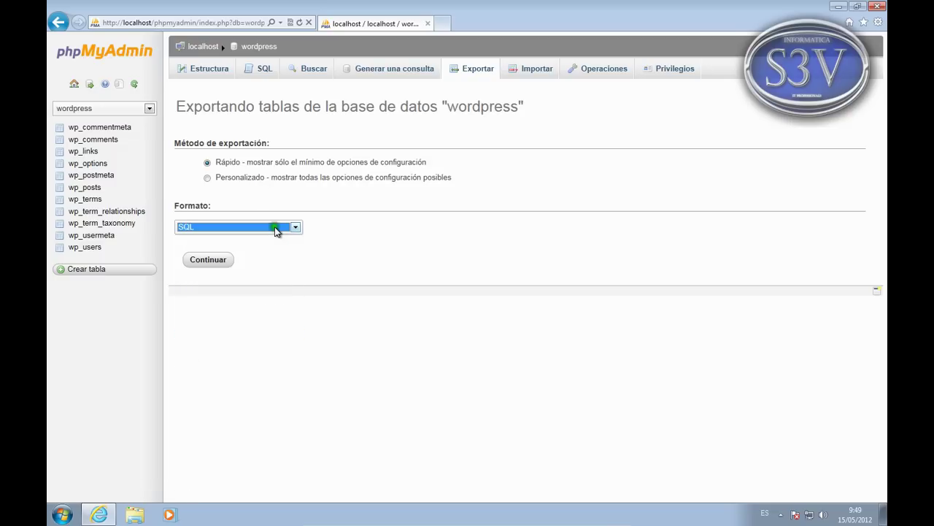
left_click(208, 261)
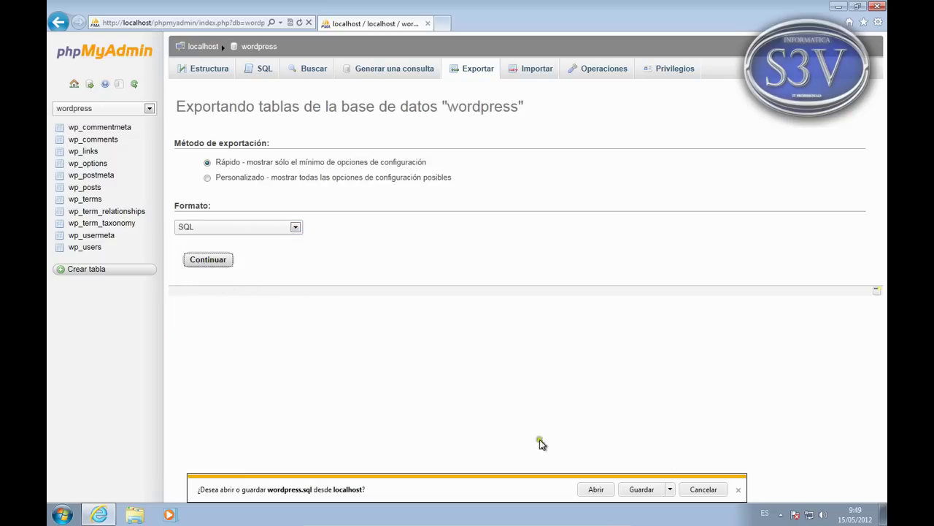
left_click(648, 490)
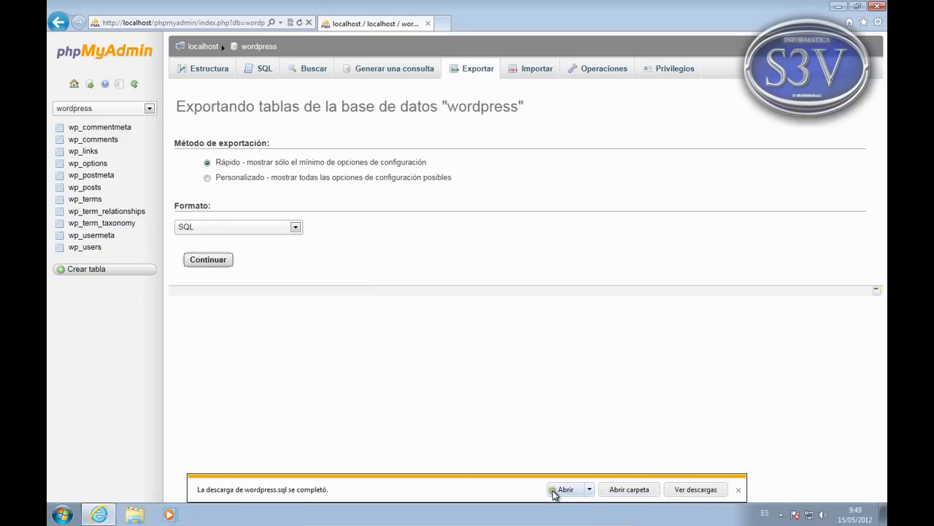
- Open the folder containing the downloaded database export and copy the wordpress.sql file
left_click(630, 489)
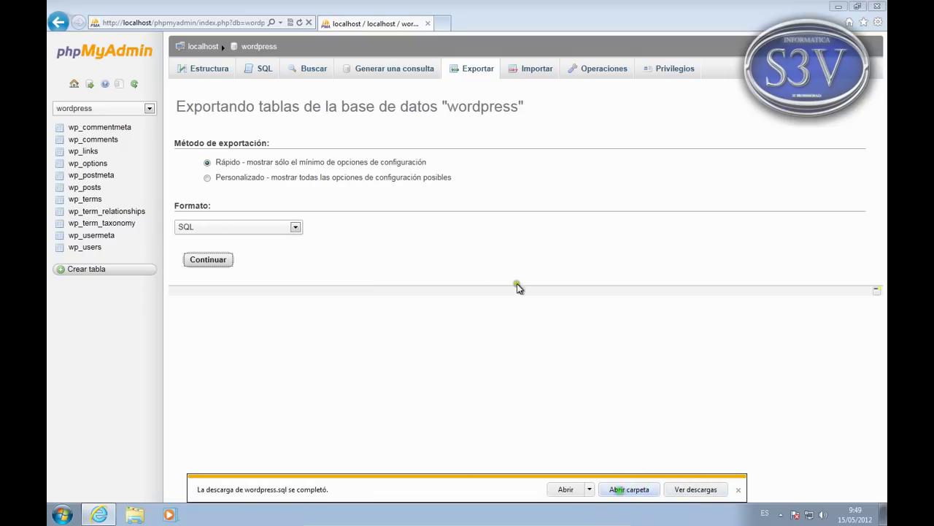
double_click(191, 77)
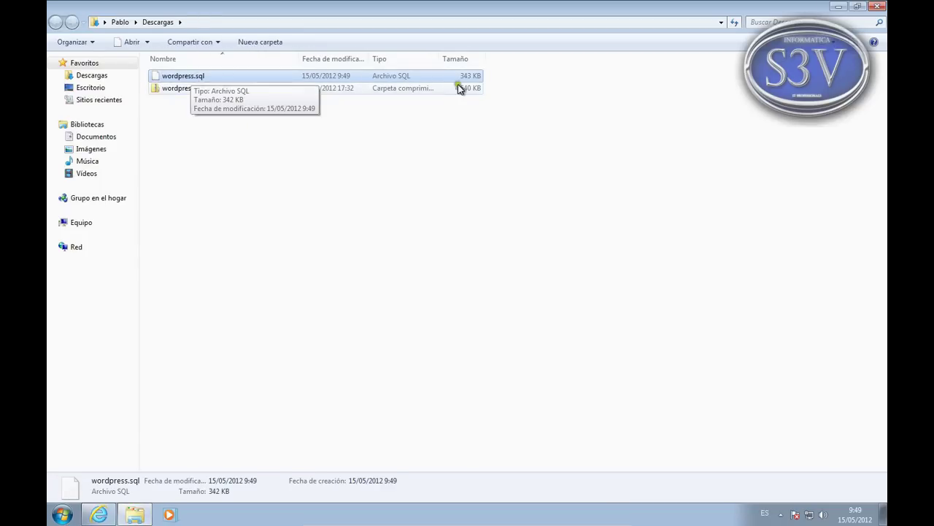
right_click(204, 78)
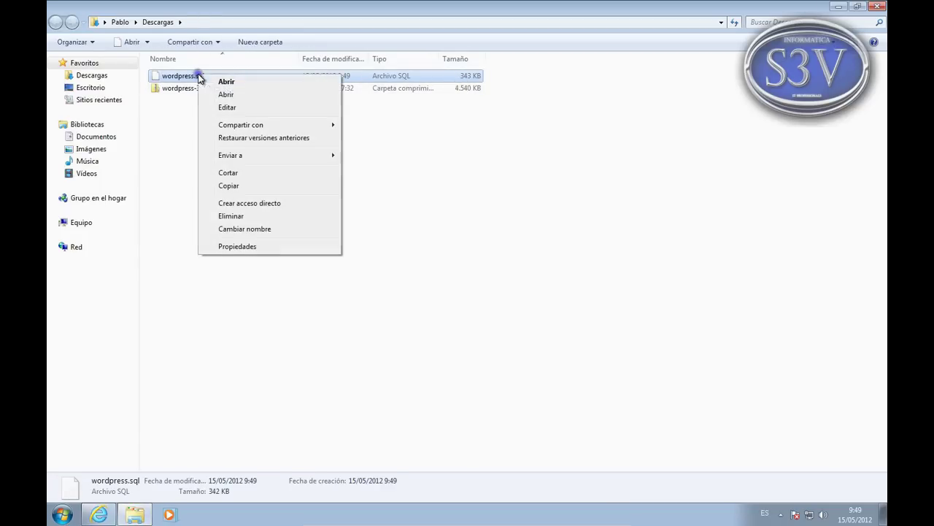
left_click(247, 188)
- Create a folder named CS_BBDD in the Documents library
left_click(102, 137)
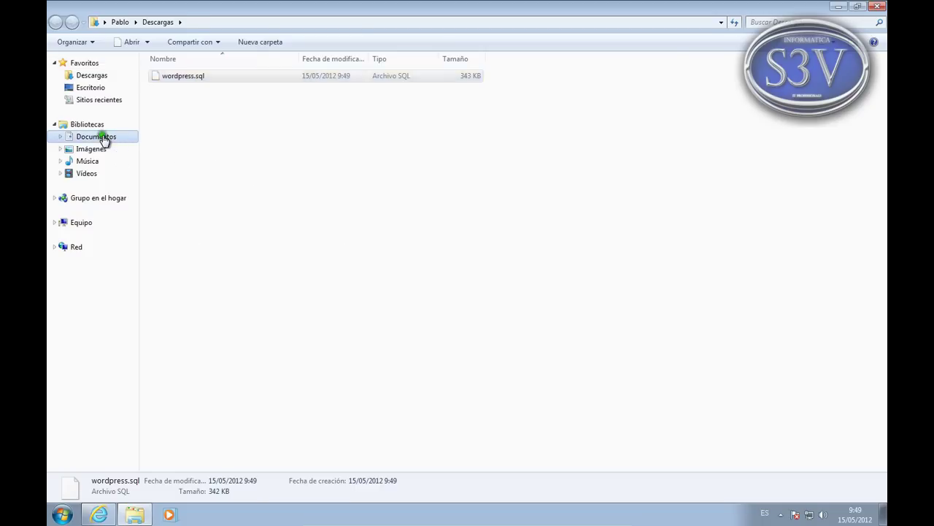
left_click(188, 111)
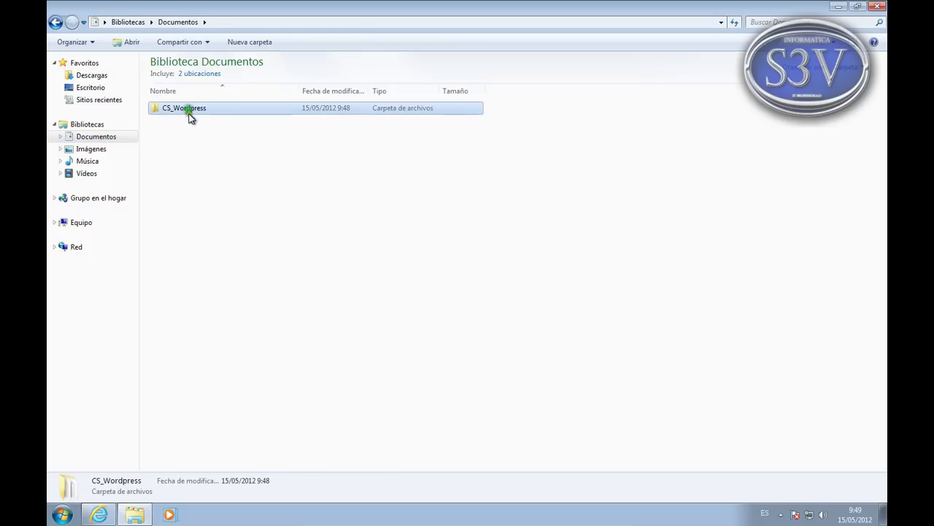
right_click(184, 146)
mouse_move(230, 274)
left_click(336, 274)
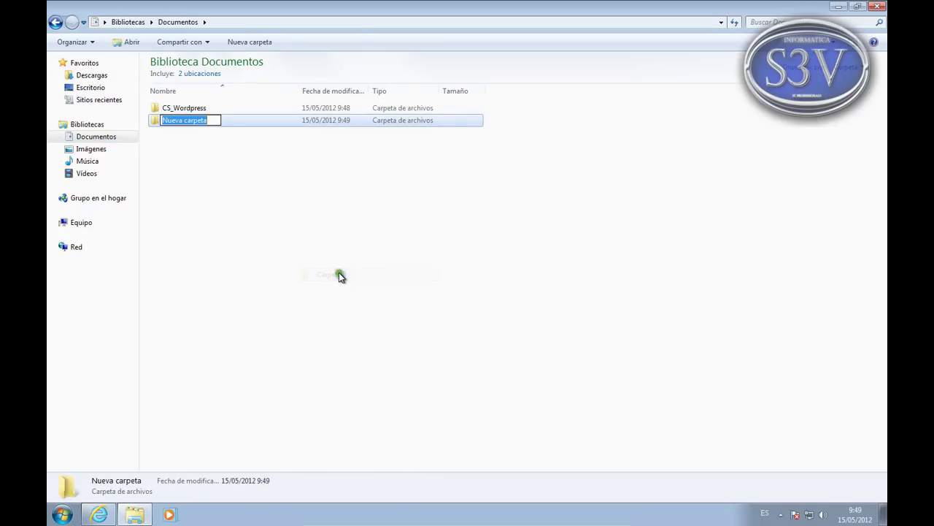
type("CS_BBDD")
key("Return")
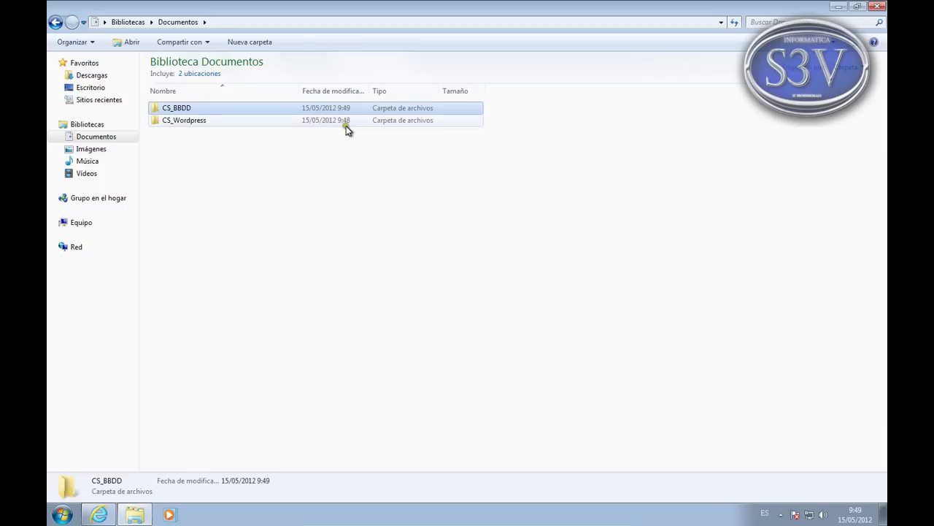
- Paste the copied wordpress.sql file into the CS_BBDD folder
double_click(192, 109)
right_click(209, 142)
left_click(242, 224)
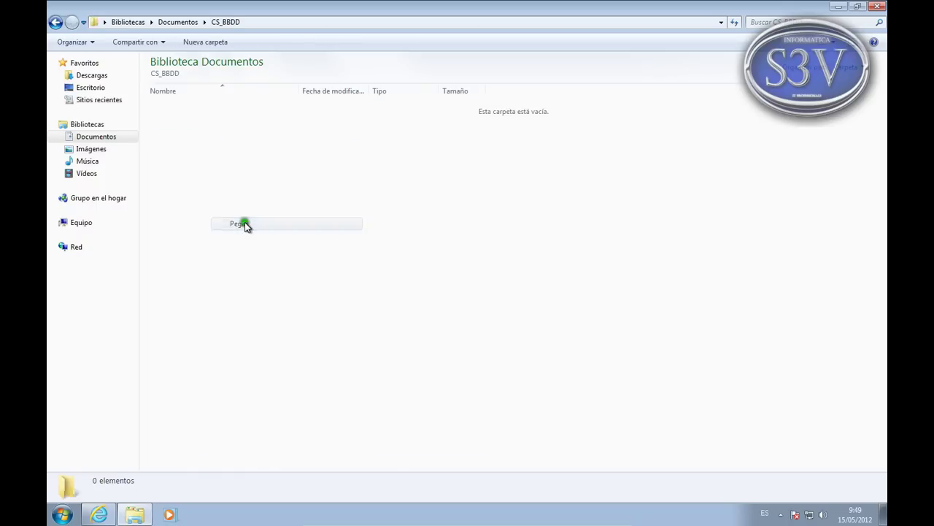
left_click(187, 110)
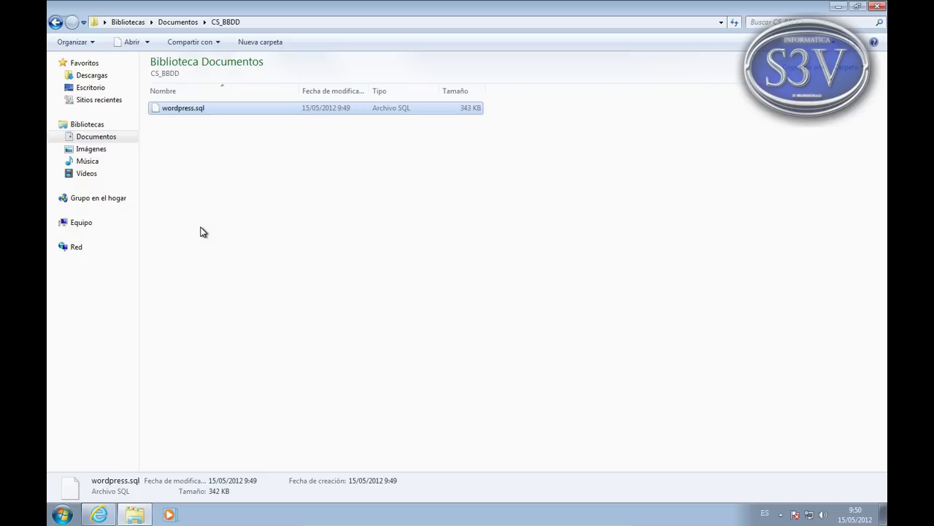
- Return to the Documents library and review the CS_BBDD and CS_Wordpress backup folders
left_click(179, 22)
left_click(184, 120)
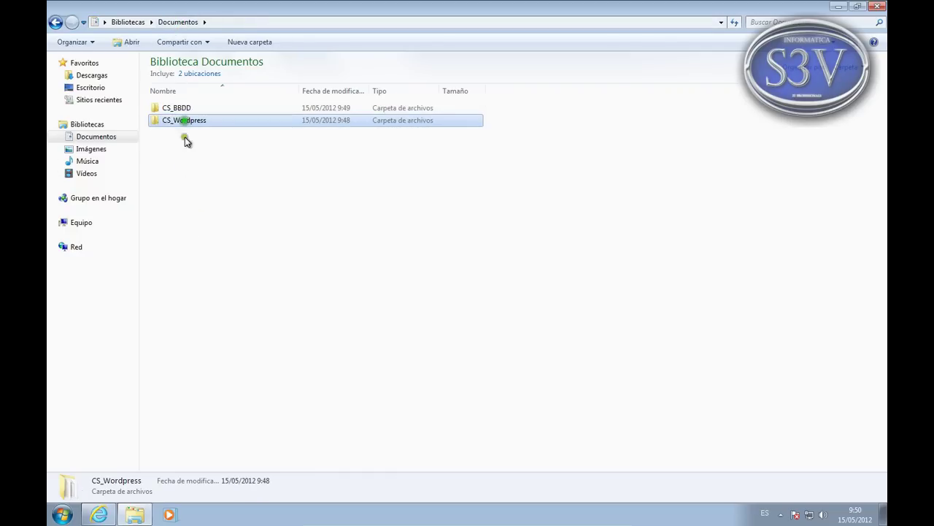
left_click(203, 280)
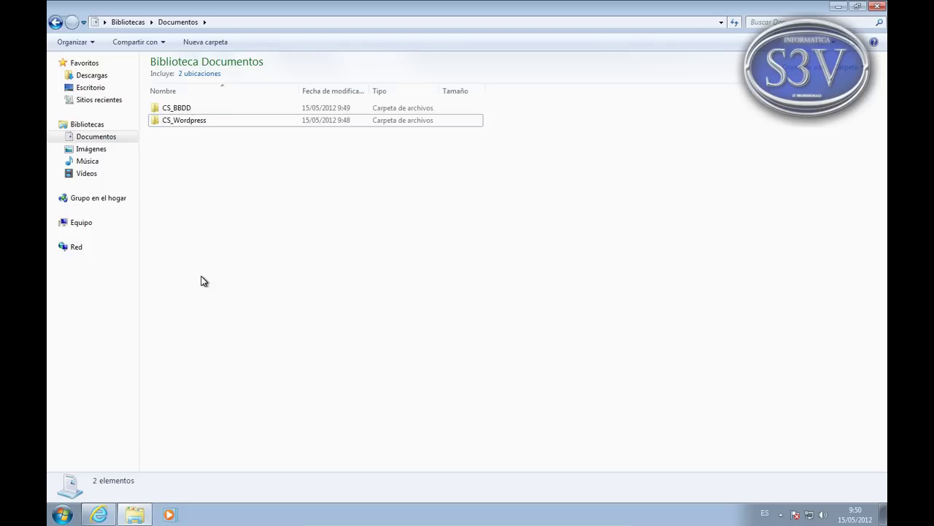
left_click(204, 281)
left_click(237, 148)
left_click(204, 299)
- Switch back to phpMyAdmin and create a new database named check_word
left_click(99, 515)
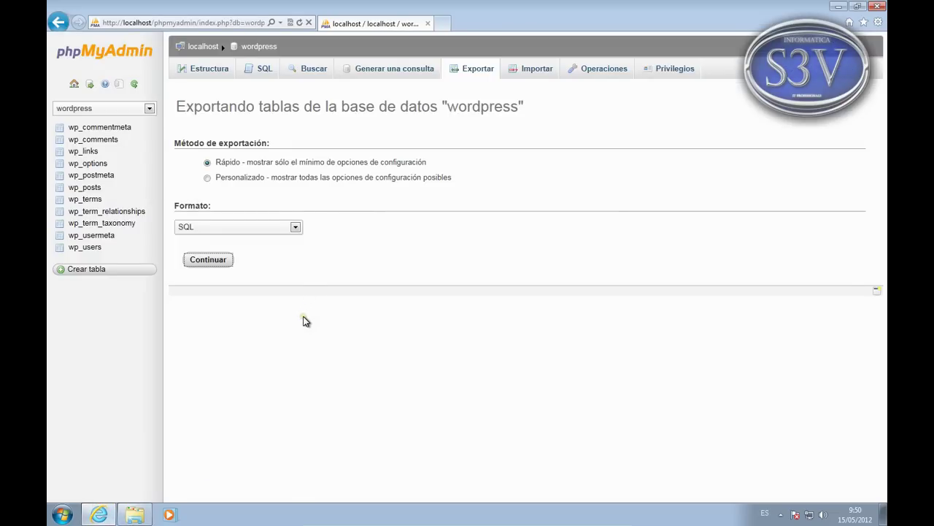
left_click(74, 83)
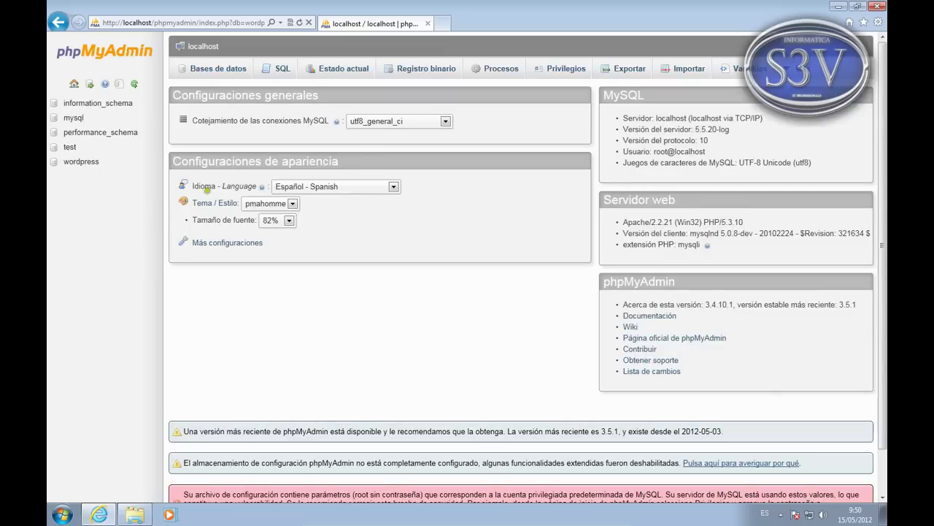
left_click(223, 70)
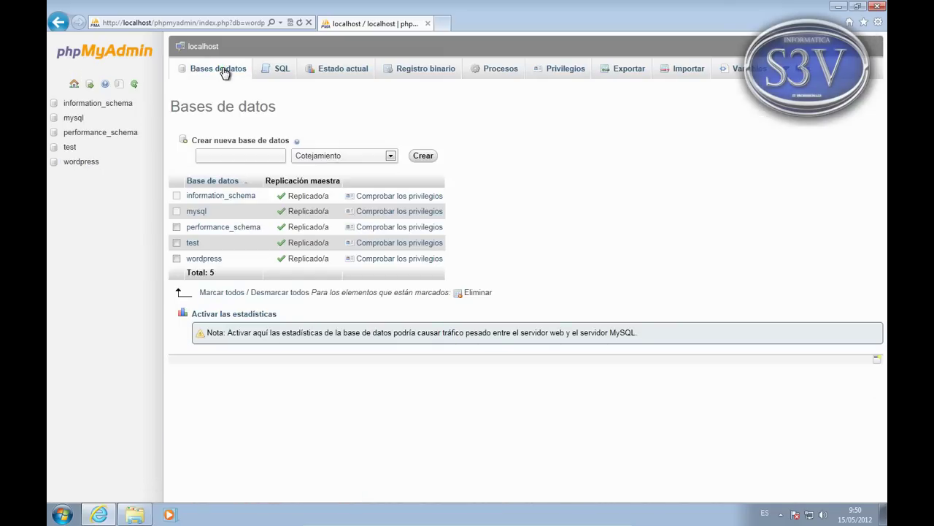
left_click(230, 155)
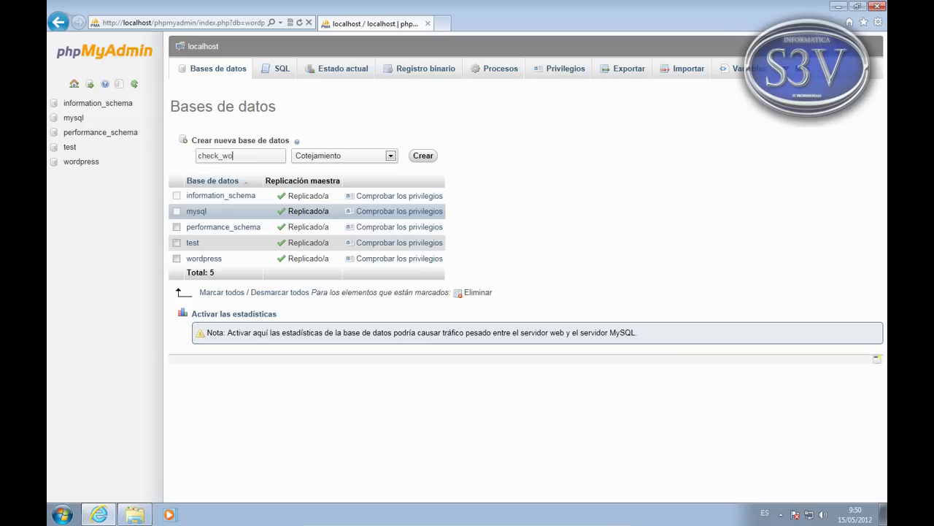
type("check_word")
key("Return")
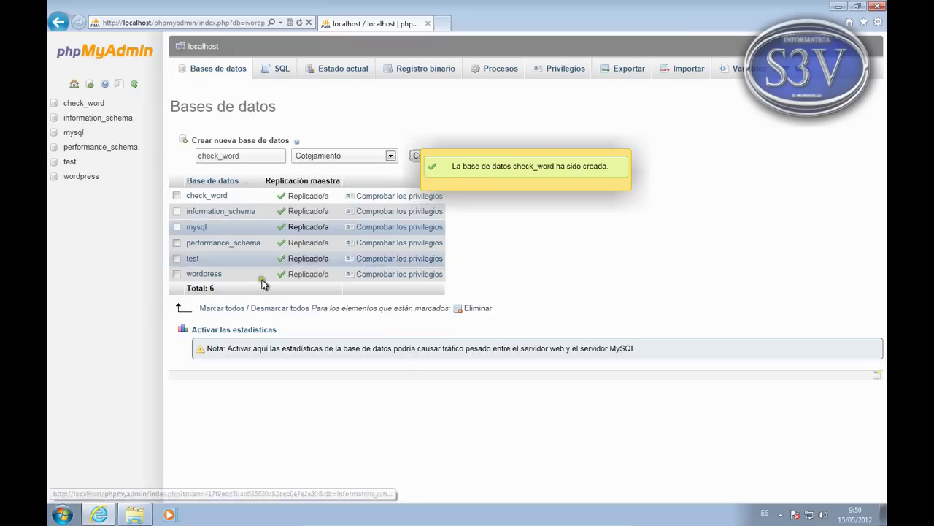
- Import wordpress.sql from the CS_BBDD folder in Documents into the check_word database, using the SQL format
left_click(204, 197)
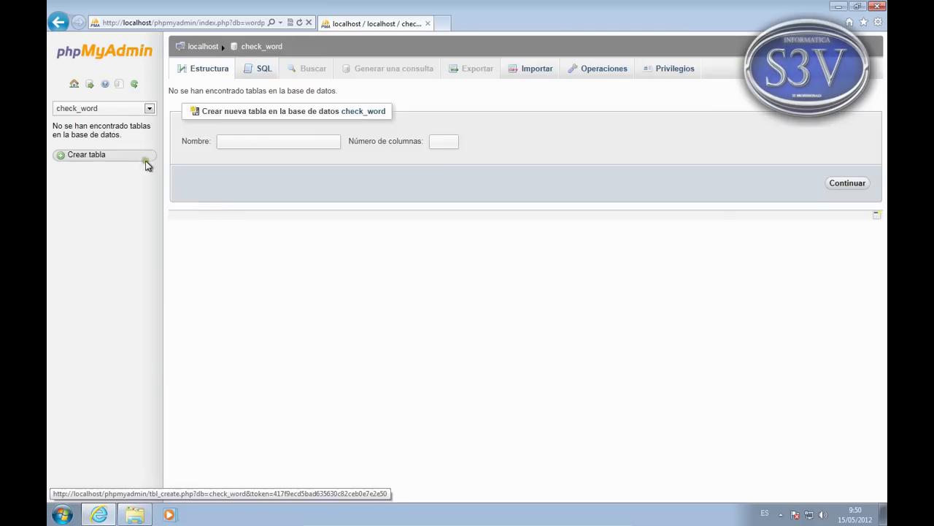
left_click(517, 70)
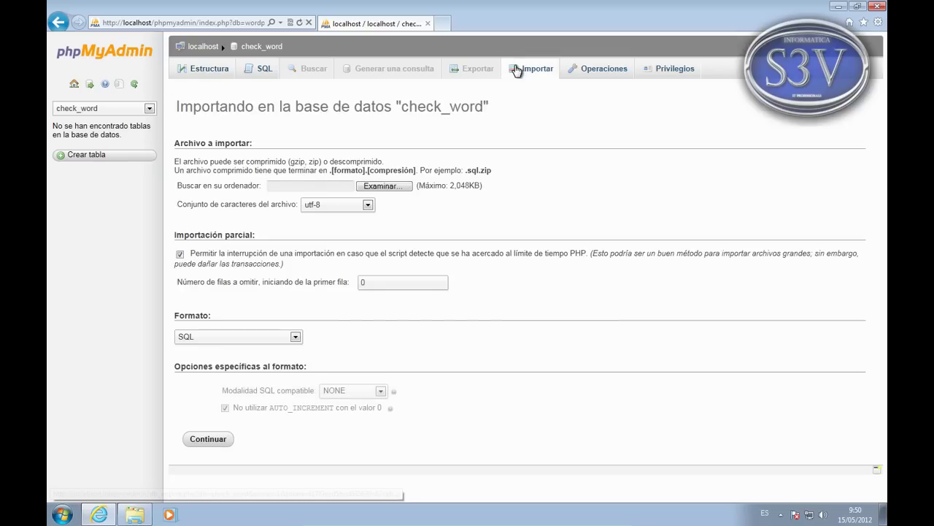
left_click(380, 187)
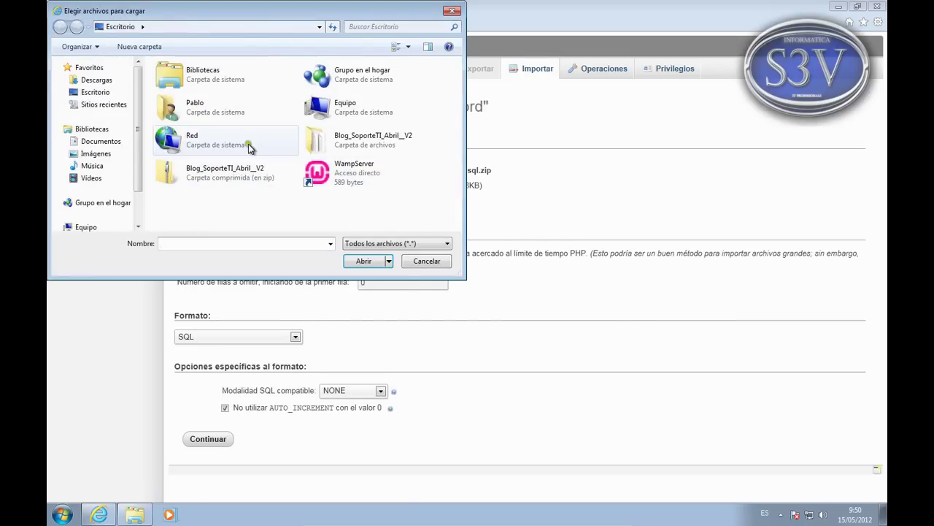
double_click(325, 117)
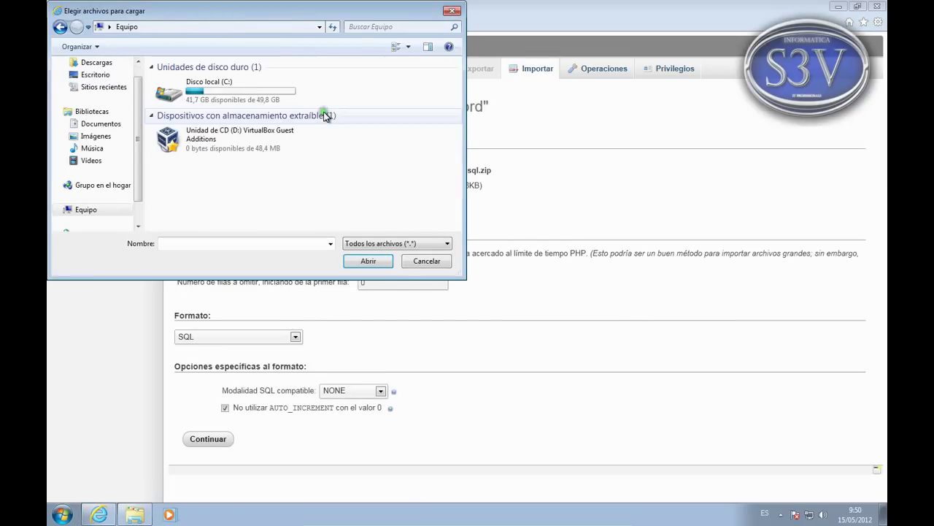
left_click(106, 123)
double_click(175, 112)
left_click(195, 115)
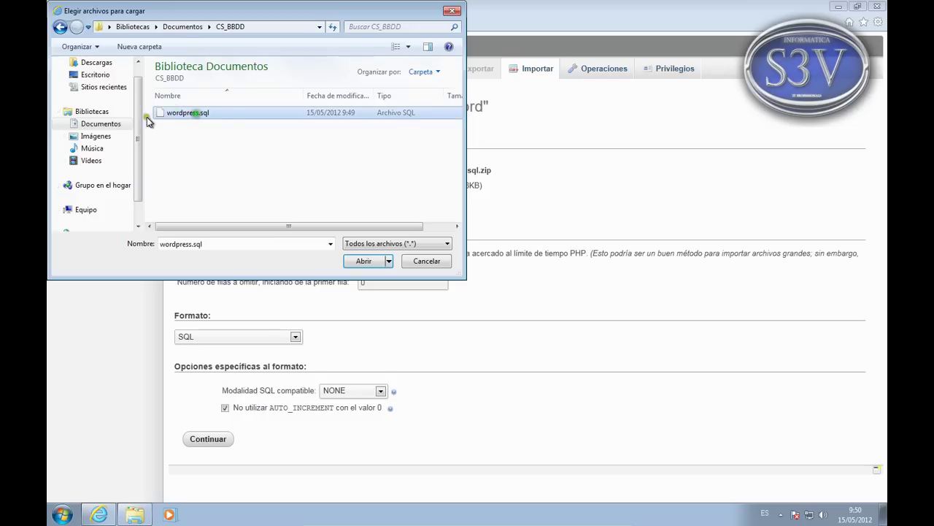
left_click(352, 261)
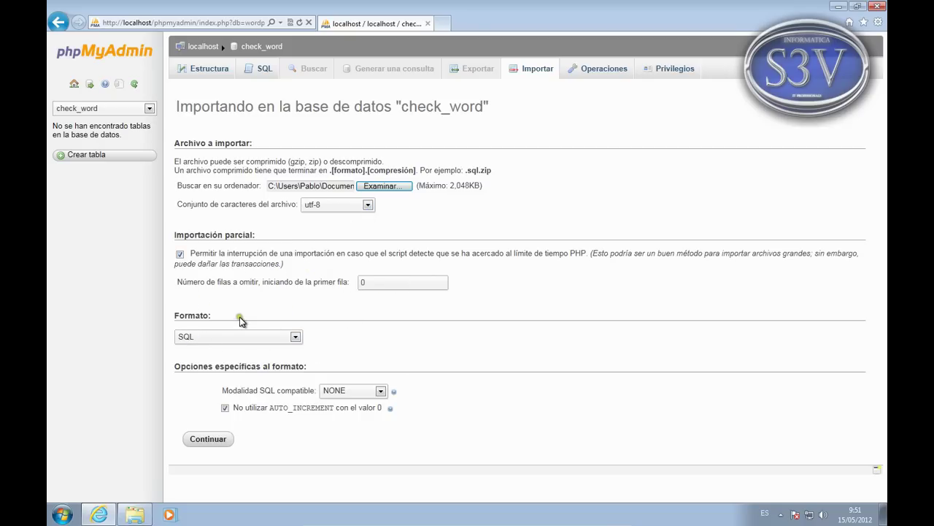
left_click(209, 440)
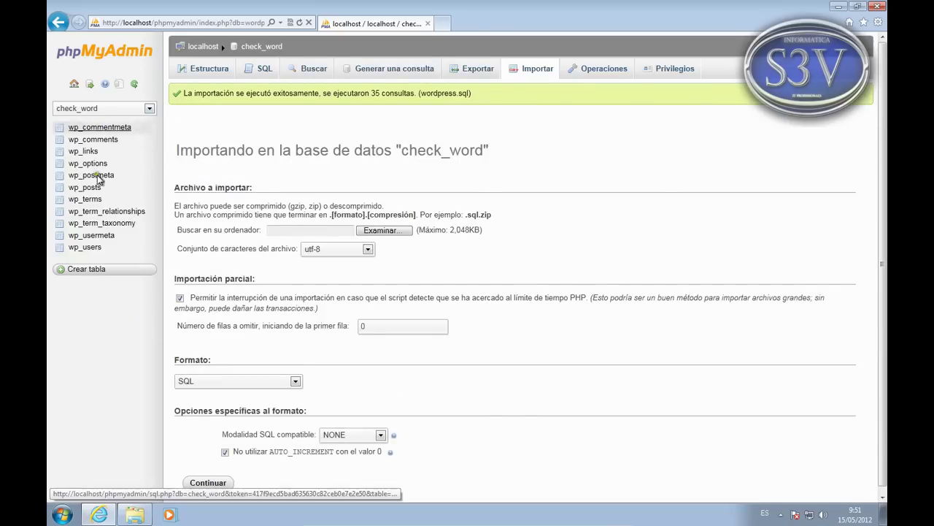
- Check the imported records in check_word by browsing the wp_commentmeta, wp_comments, wp_links and wp_postmeta tables
left_click(102, 127)
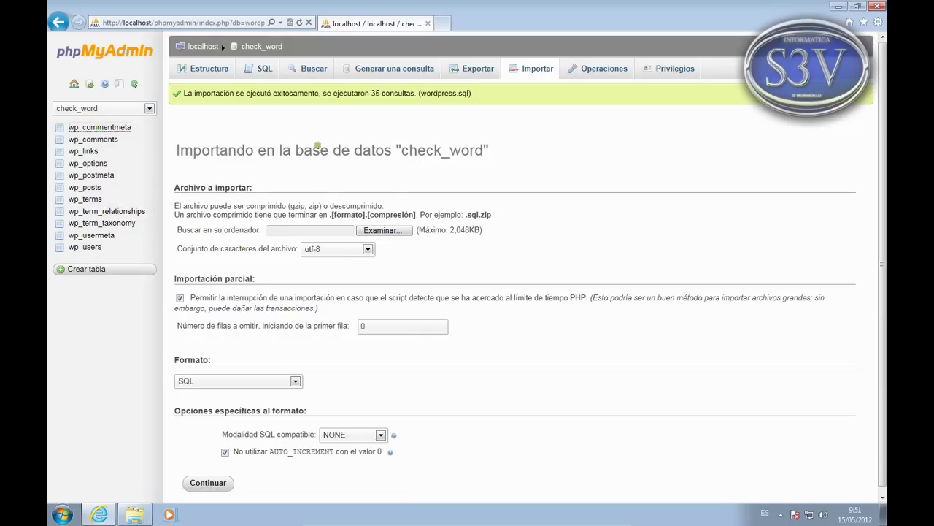
left_click(91, 139)
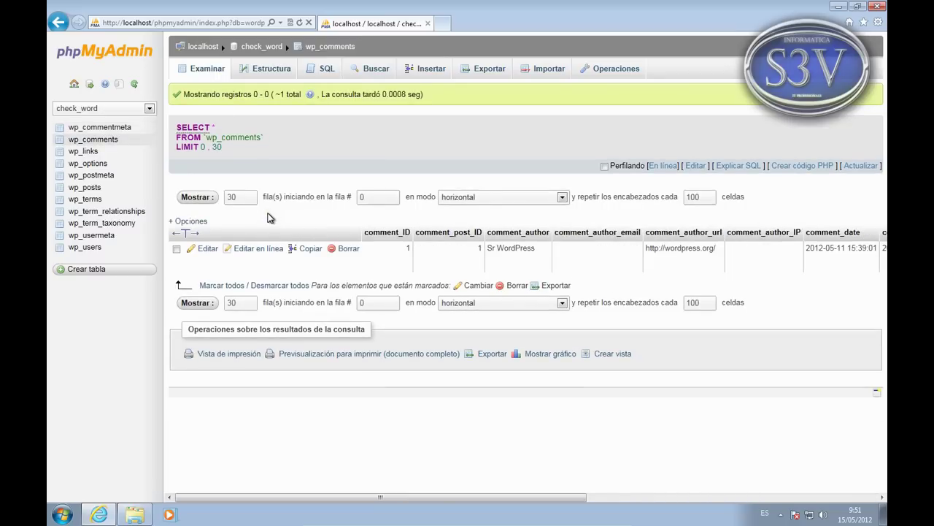
left_click(88, 151)
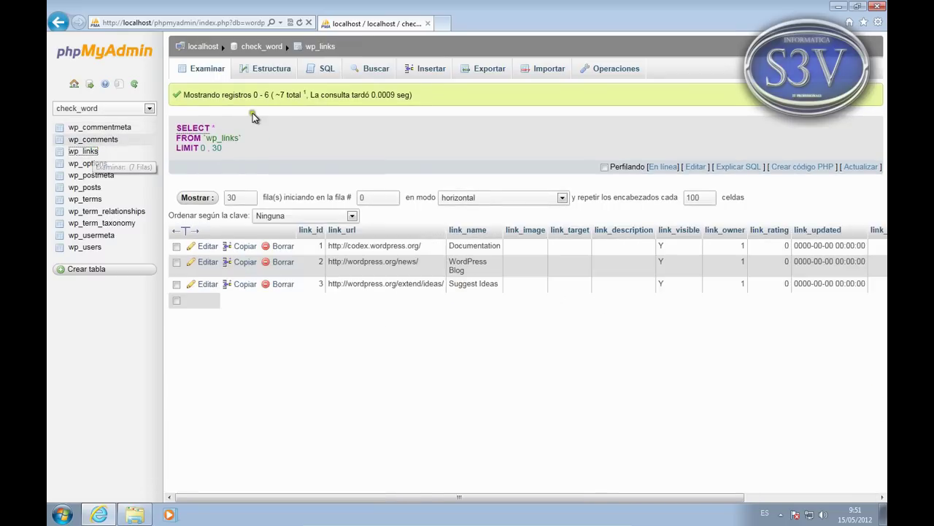
left_click(91, 175)
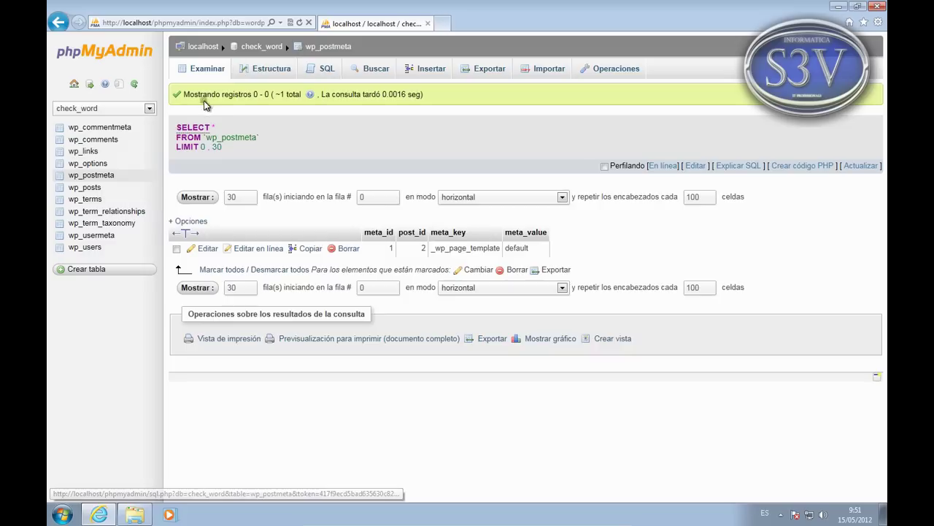
- Switch to the original wordpress database and review its table list for comparison with the imported copy
left_click(149, 109)
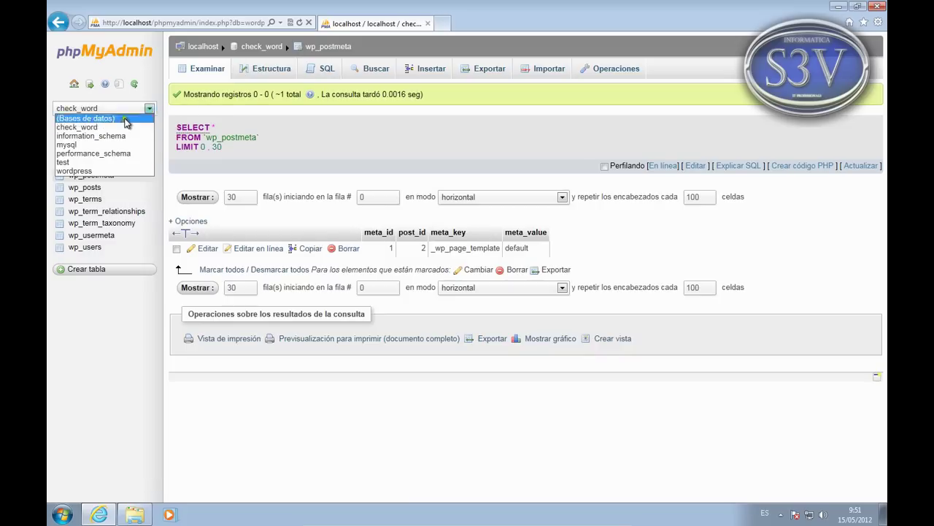
left_click(88, 171)
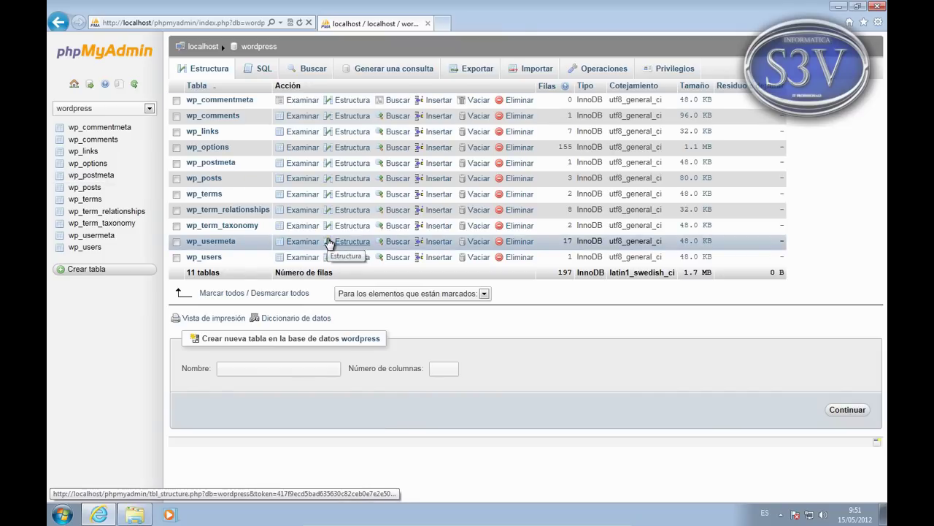
mouse_move(139, 516)
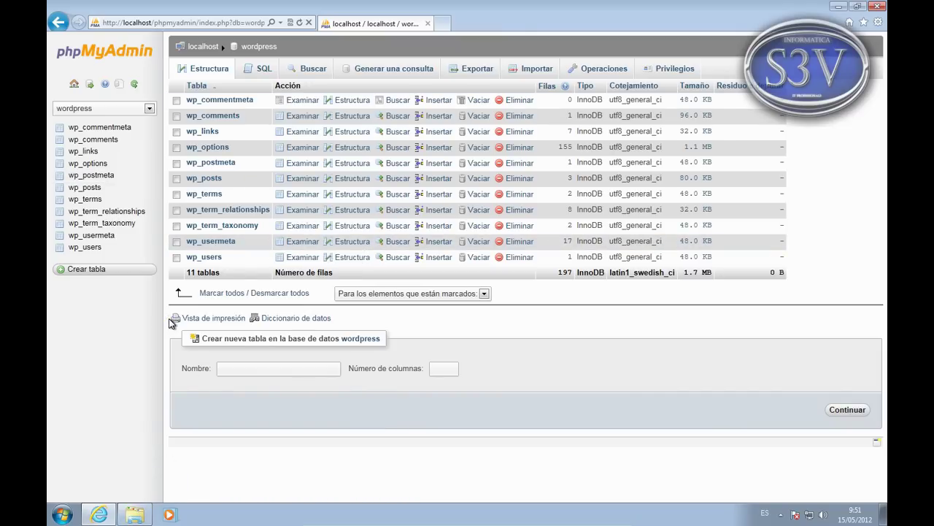
- Drop the check_word test database from the server's database list, confirming its deletion
left_click(149, 108)
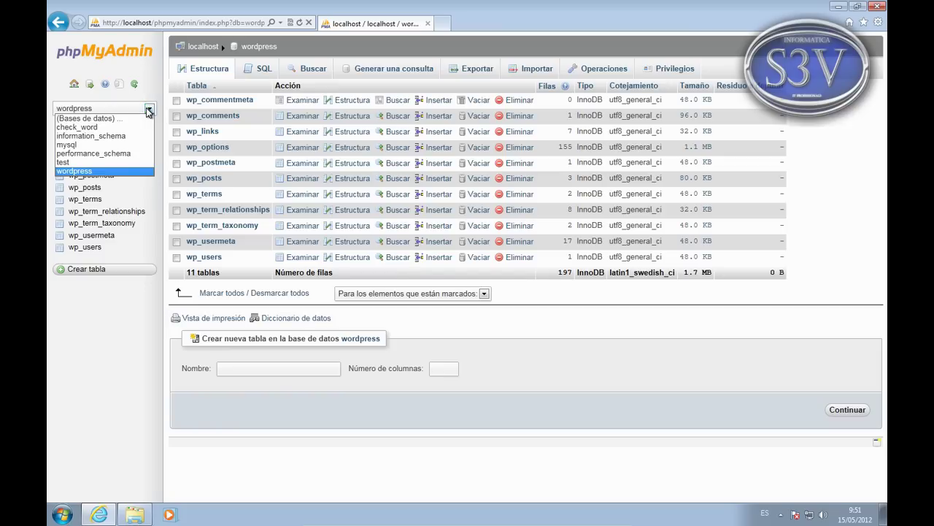
left_click(129, 119)
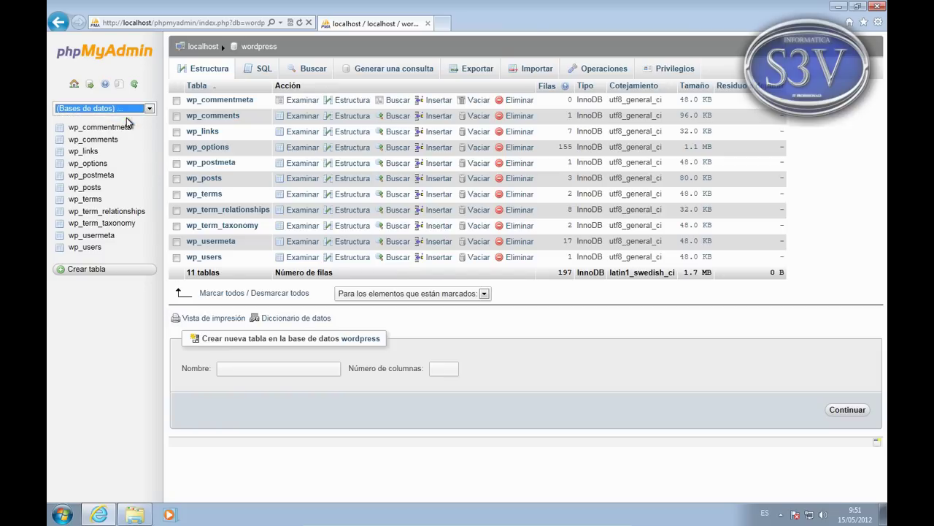
left_click(74, 84)
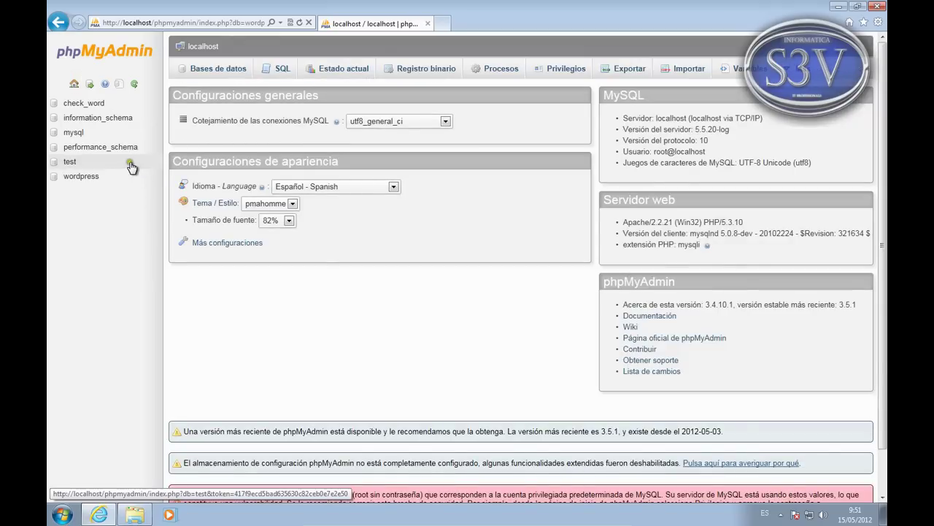
left_click(200, 80)
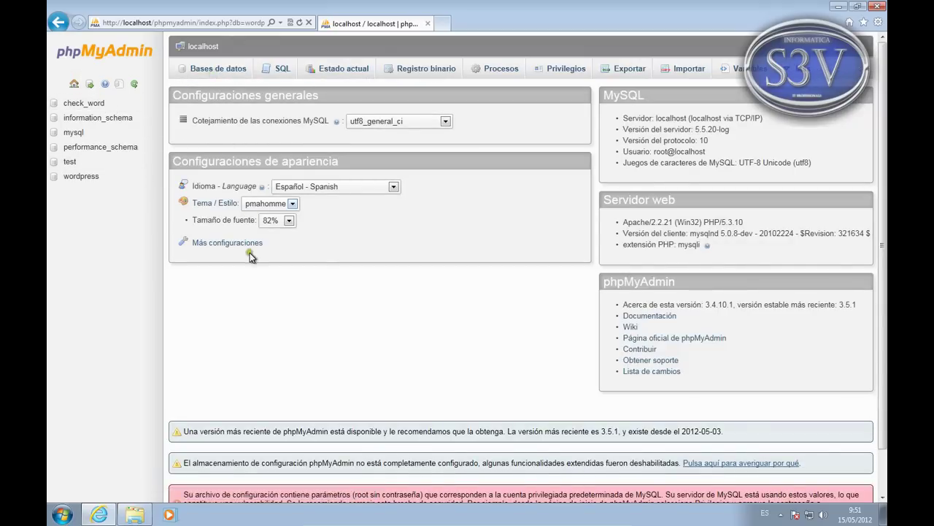
left_click(177, 195)
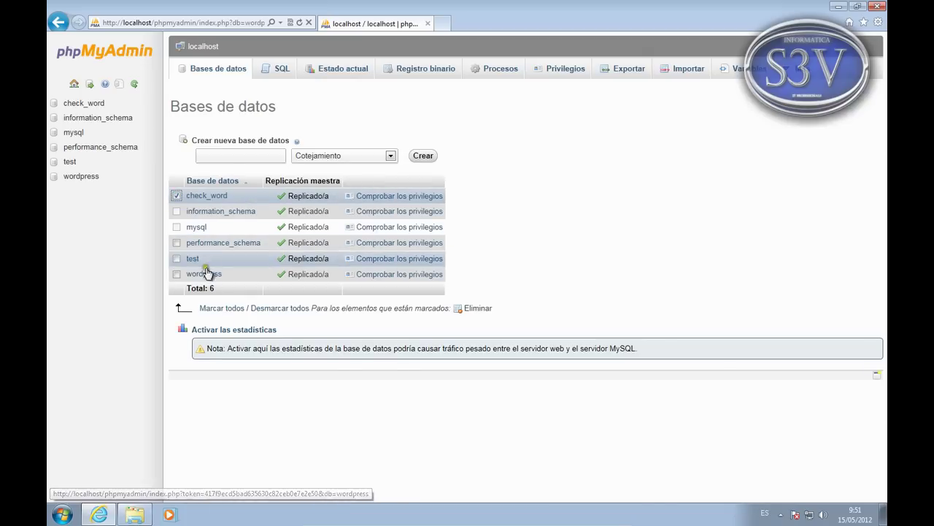
left_click(458, 308)
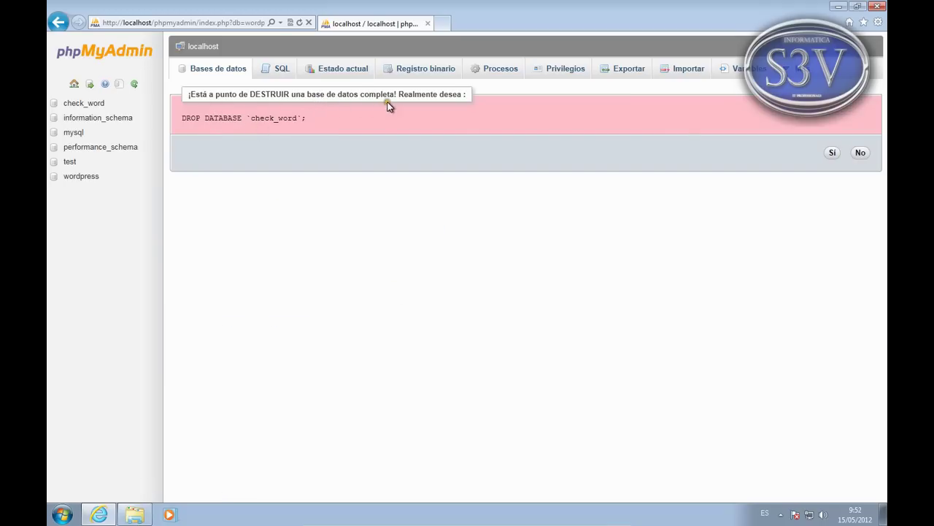
left_click_drag(250, 95, 290, 94)
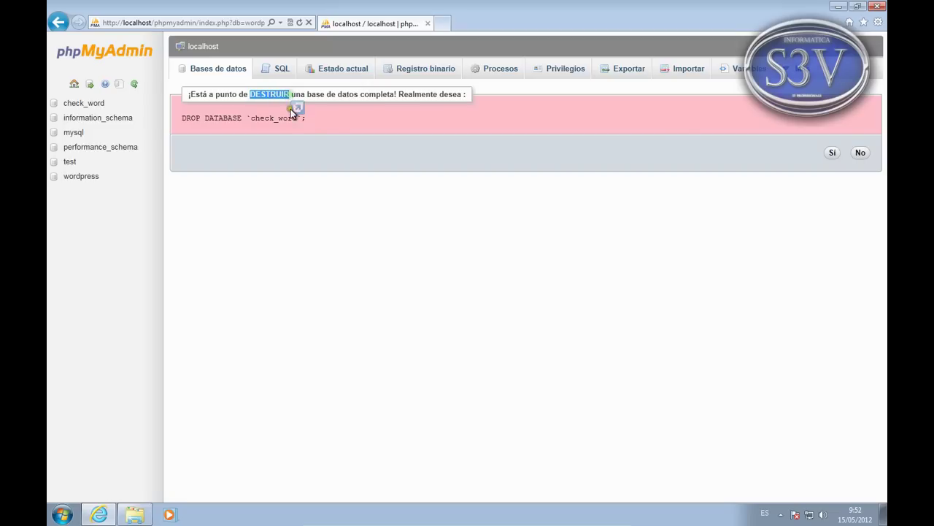
left_click(324, 128)
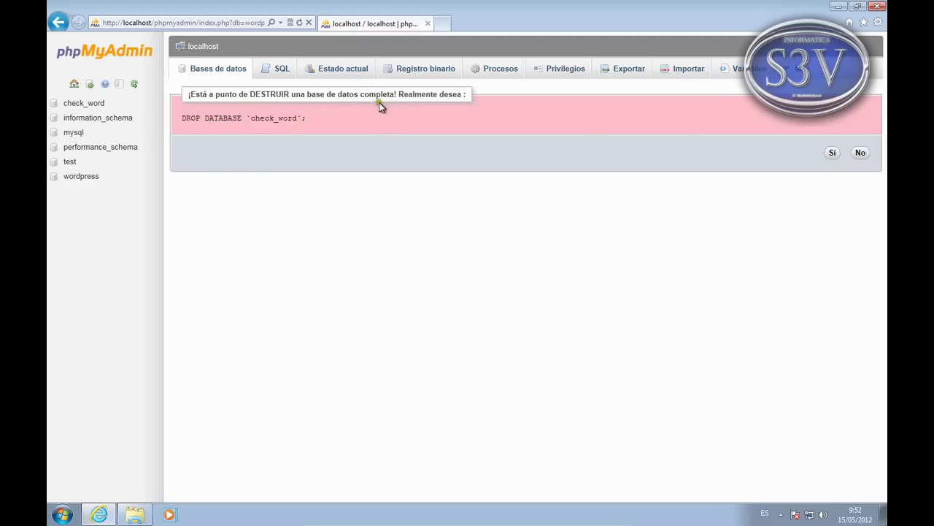
left_click(333, 135)
left_click(197, 125)
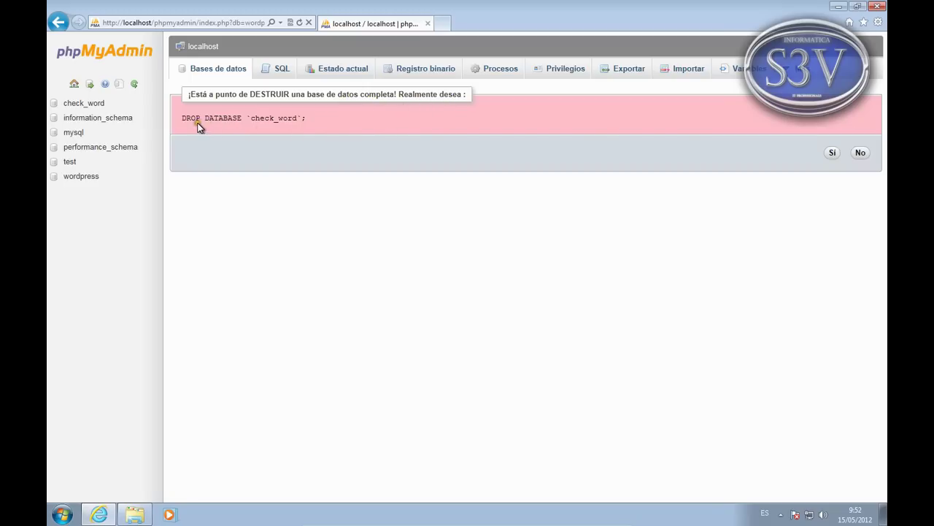
left_click(247, 117)
left_click(832, 152)
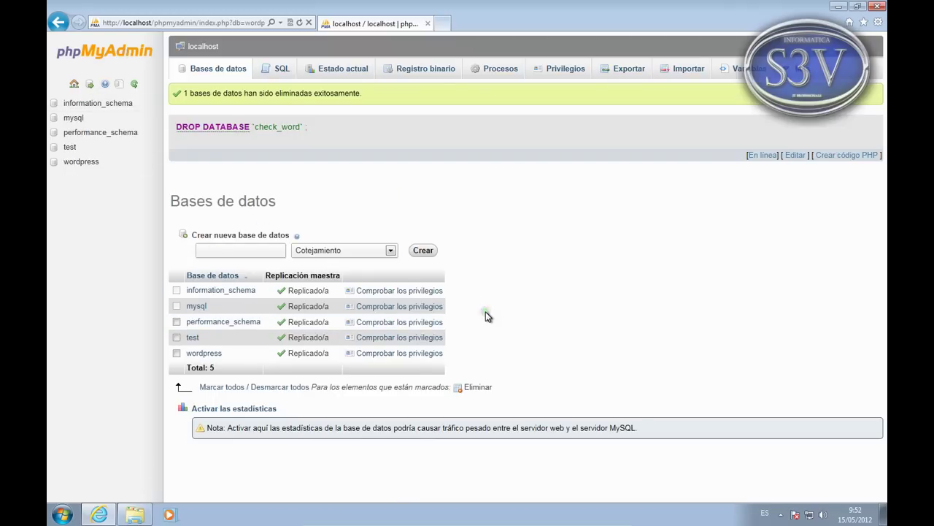
- Close phpMyAdmin and check the wordpress.sql backup in the CS_BBDD folder in Documents
left_click(428, 23)
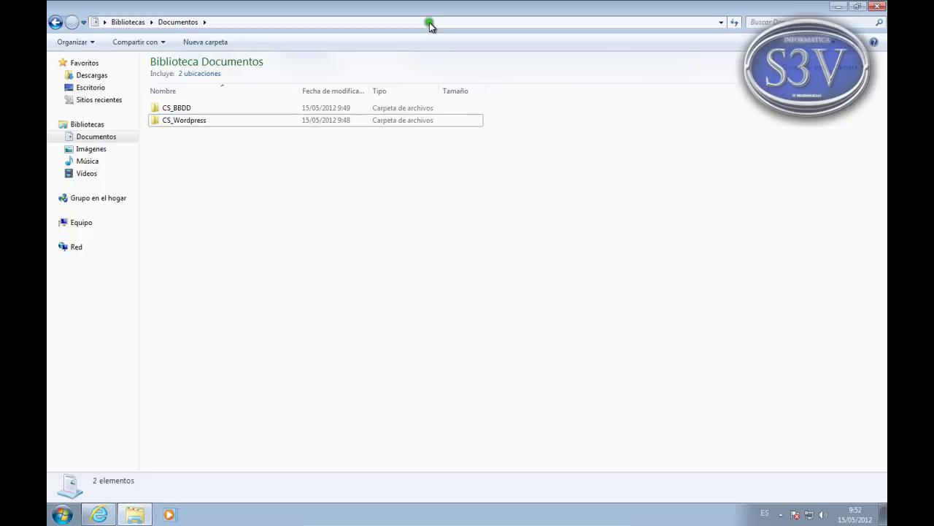
double_click(186, 107)
left_click(190, 106)
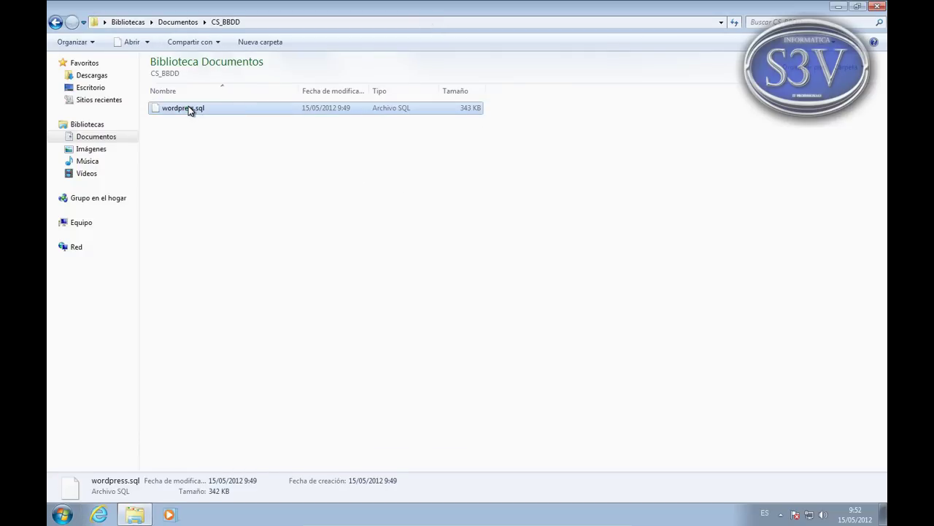
left_click(206, 182)
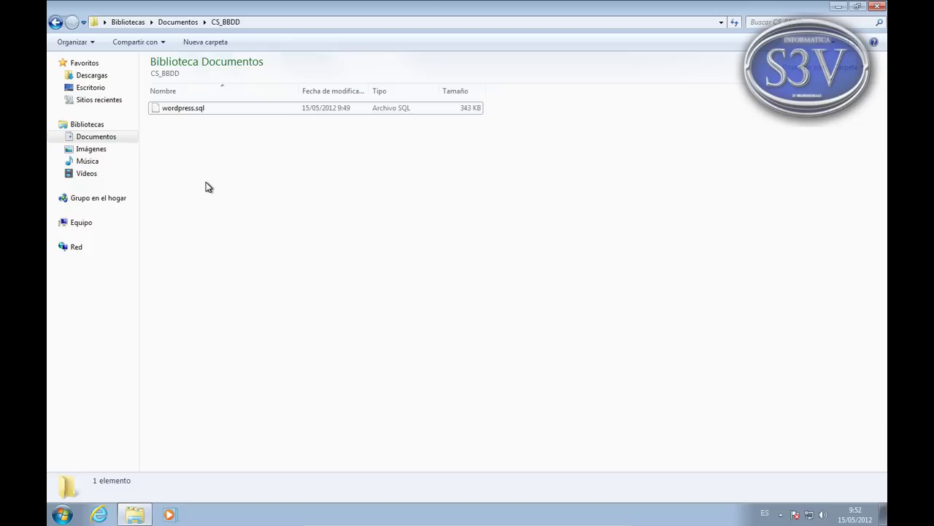
left_click(200, 241)
- Close the CS_BBDD folder window and open a new Internet Explorer window
left_click(880, 6)
left_click(101, 512)
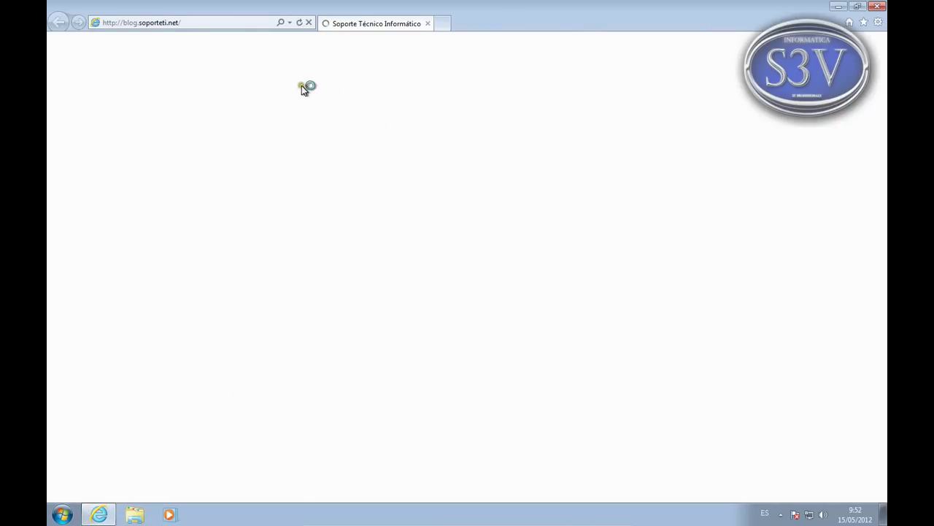